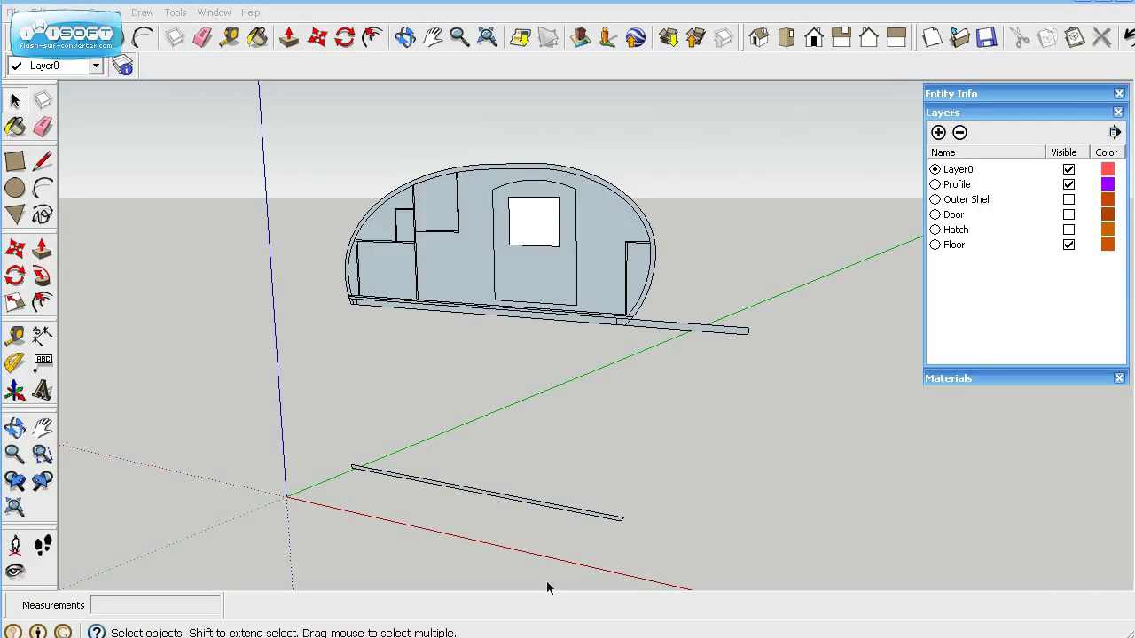
Step: Drag-select the thin lower floor plank, make it a group, and enter the group for editing
{"action": "scroll", "coordinate": [506, 569], "scroll_direction": "up", "scroll_amount": 6}
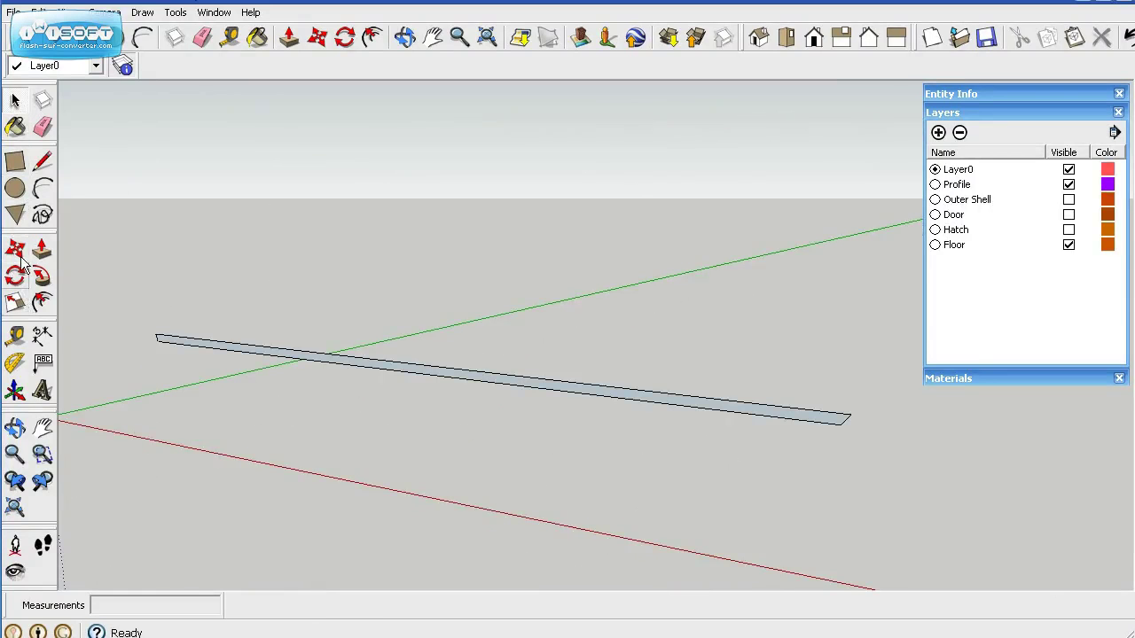
{"action": "key", "text": "space"}
{"action": "left_click_drag", "start_coordinate": [121, 264], "coordinate": [871, 497]}
{"action": "right_click", "coordinate": [769, 416]}
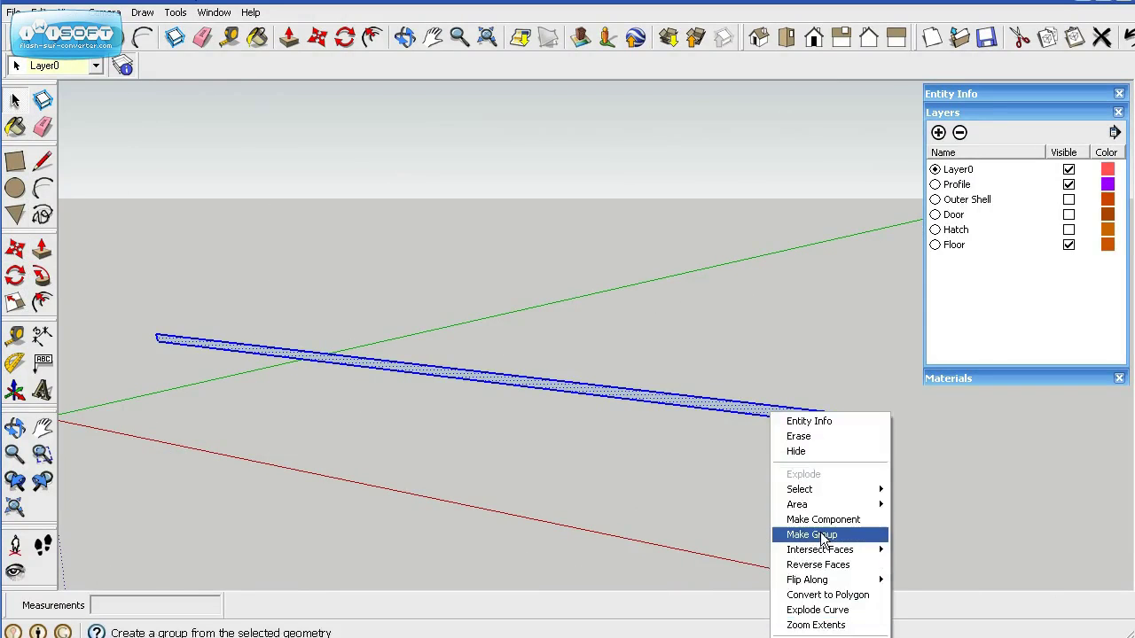
{"action": "left_click", "coordinate": [821, 534]}
{"action": "double_click", "coordinate": [741, 413]}
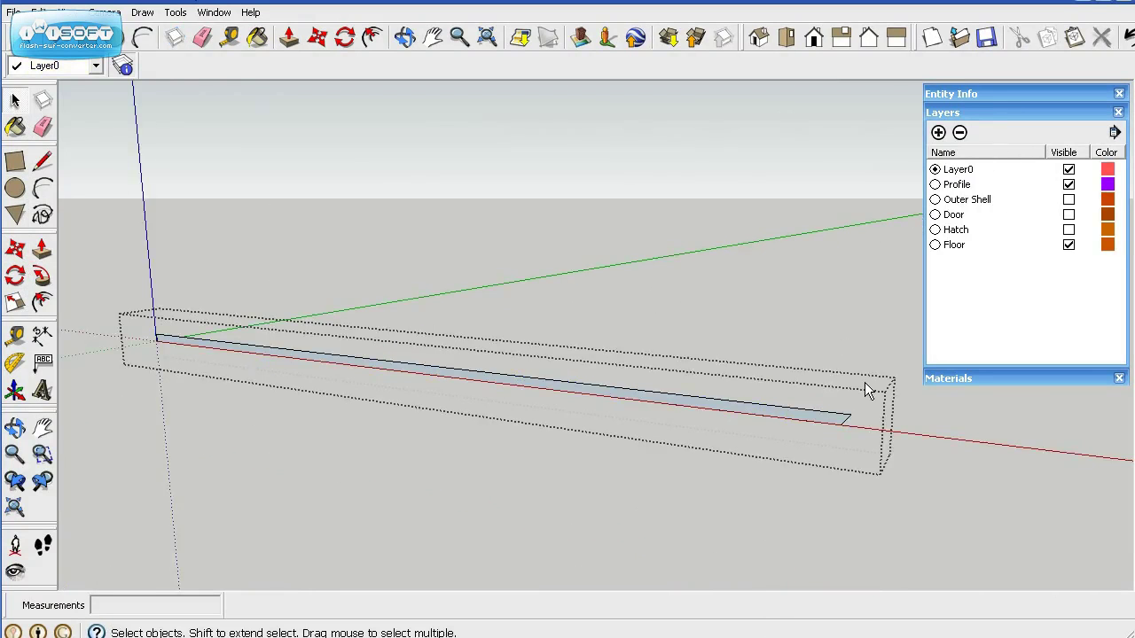
Step: Paint the floor plank with the Wood_Cherry_Original material from the Wood library
{"action": "left_click", "coordinate": [1022, 378]}
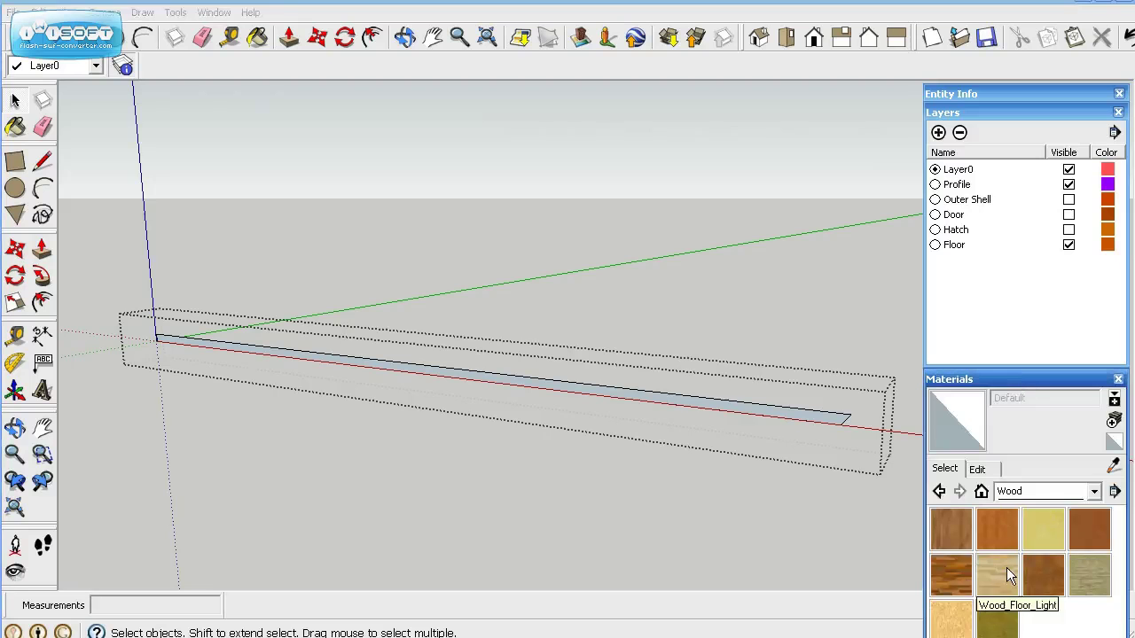
{"action": "left_click", "coordinate": [1085, 531]}
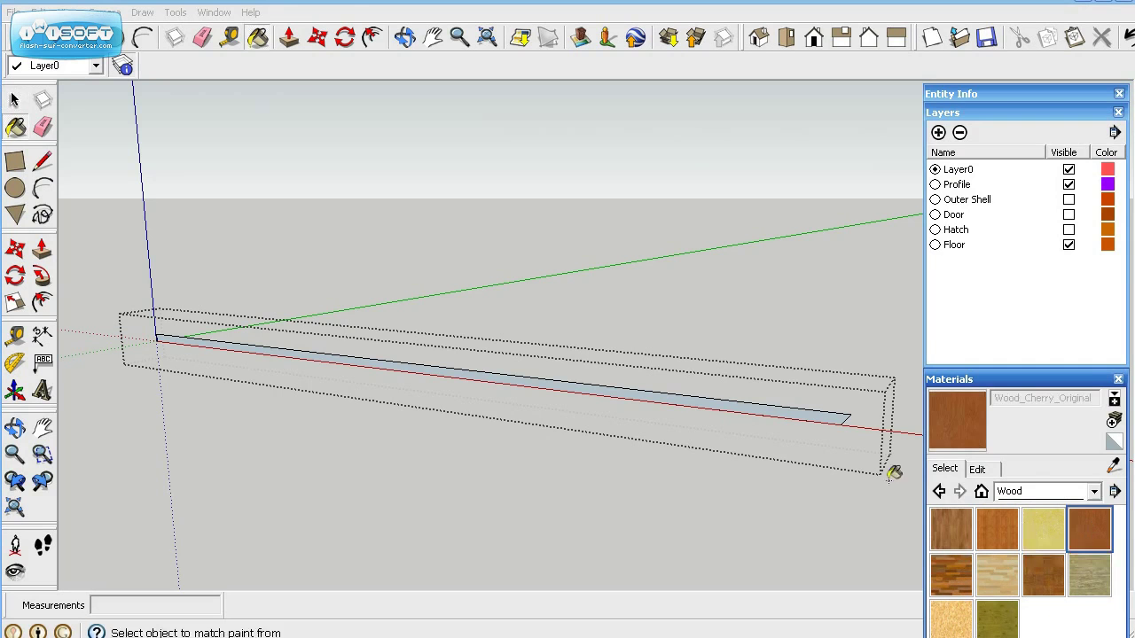
{"action": "left_click", "coordinate": [792, 407]}
{"action": "mouse_move", "coordinate": [818, 393]}
{"action": "middle_mouse_down"}
{"action": "mouse_move", "coordinate": [738, 447]}
{"action": "mouse_move", "coordinate": [162, 435]}
{"action": "middle_mouse_up"}
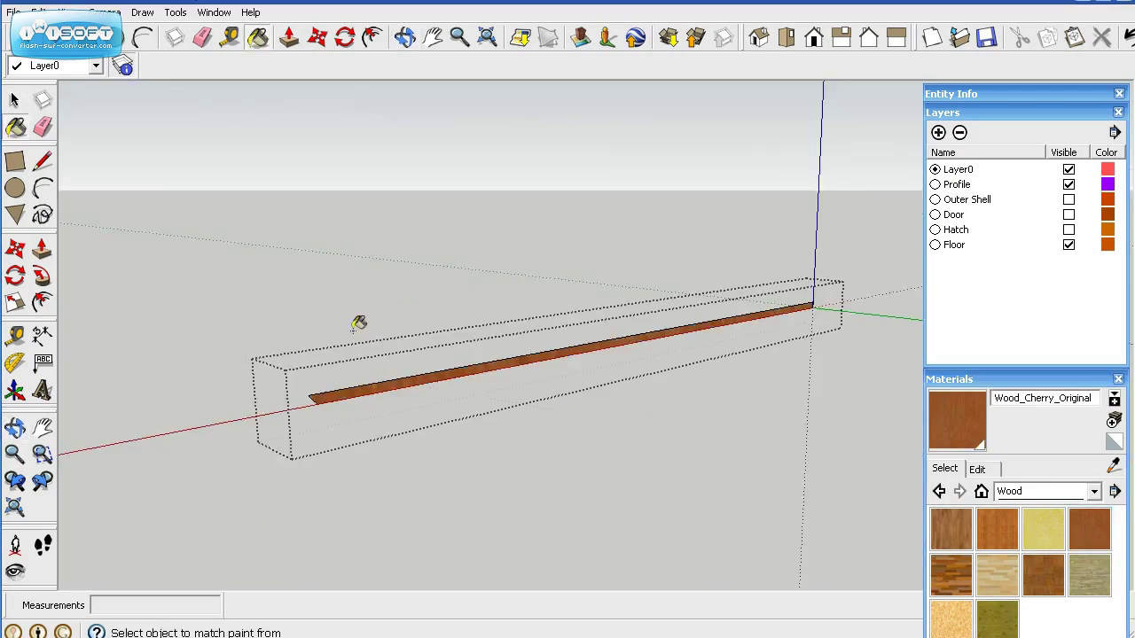
{"action": "left_click", "coordinate": [43, 253]}
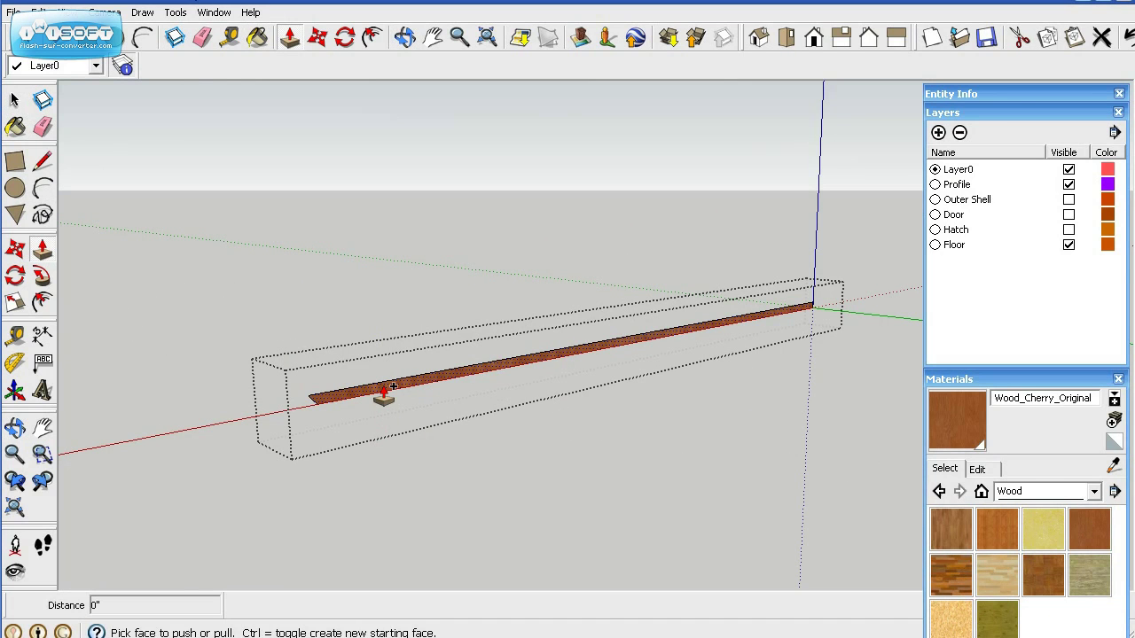
Step: Push/pull the cherry plank face out 58.5 inches into a floor slab, then select the slab
{"action": "left_click_drag", "start_coordinate": [393, 386], "coordinate": [544, 435]}
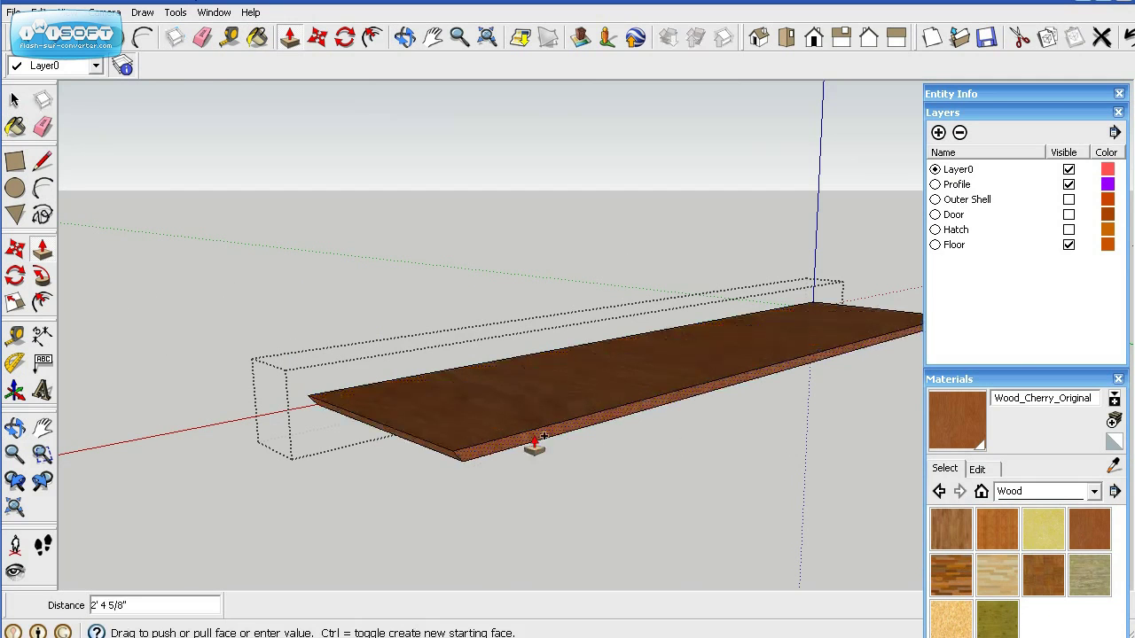
{"action": "type", "text": "58.5"}
{"action": "key", "text": "Return"}
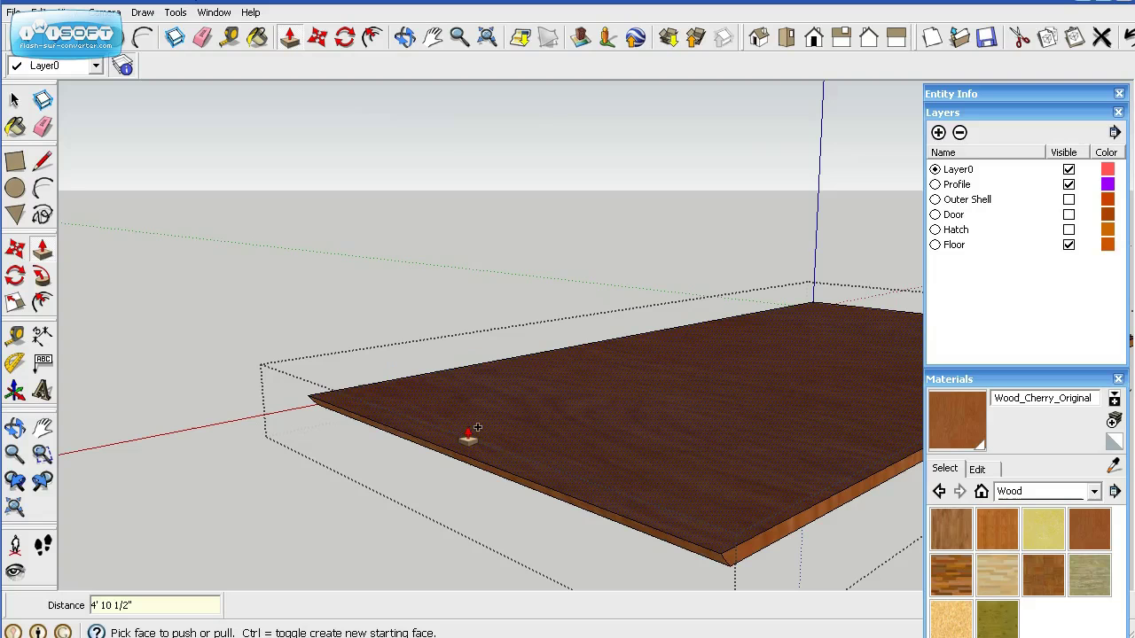
{"action": "left_click", "coordinate": [14, 101]}
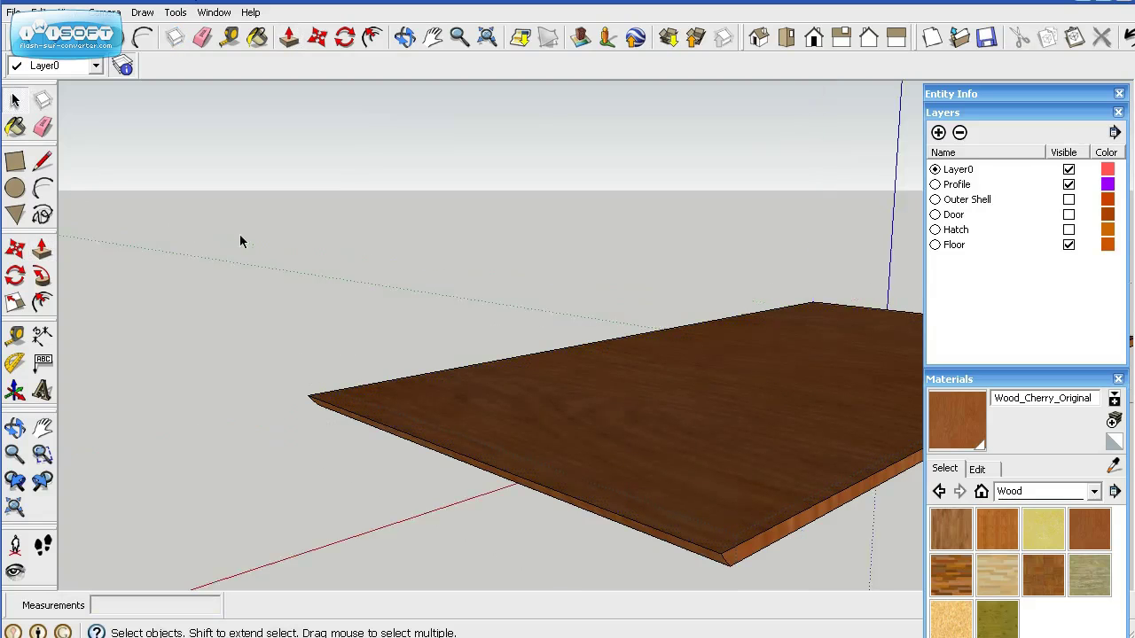
{"action": "left_click", "coordinate": [574, 431]}
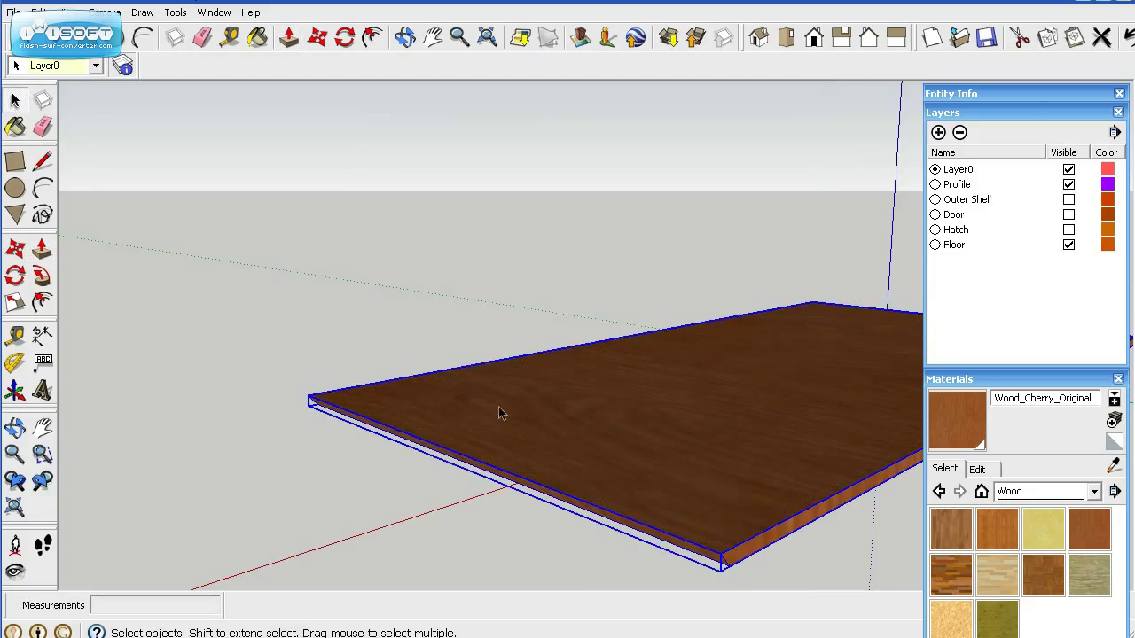
Step: Assign the wooden floor slab to the Floor layer in Entity Info
{"action": "left_click", "coordinate": [1023, 93]}
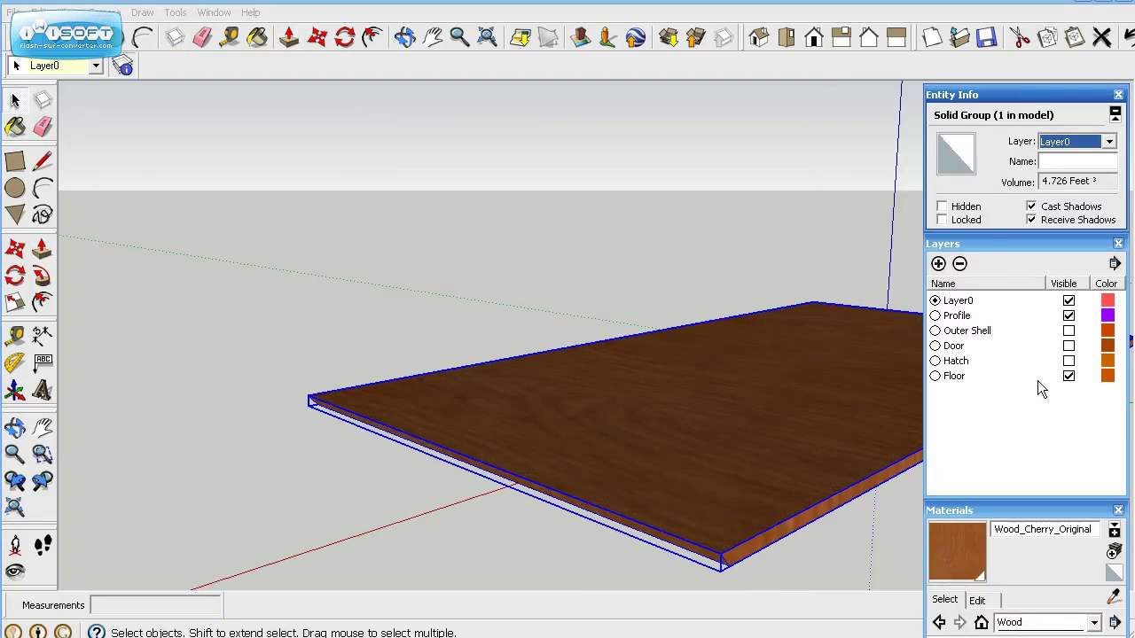
{"action": "left_click", "coordinate": [1108, 141]}
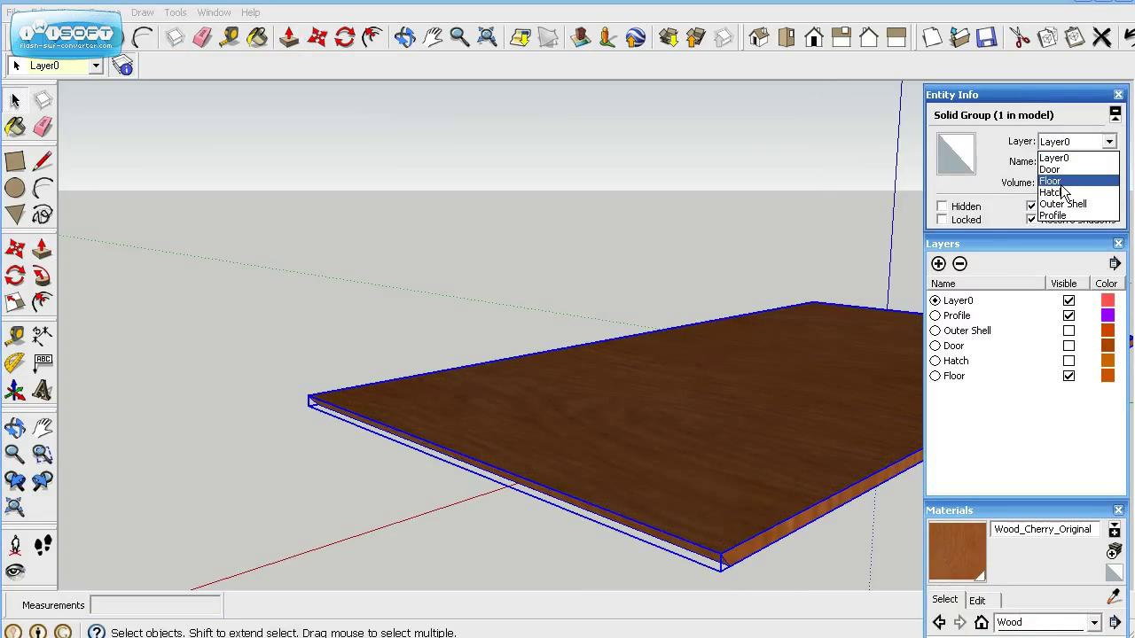
{"action": "left_click", "coordinate": [1060, 181]}
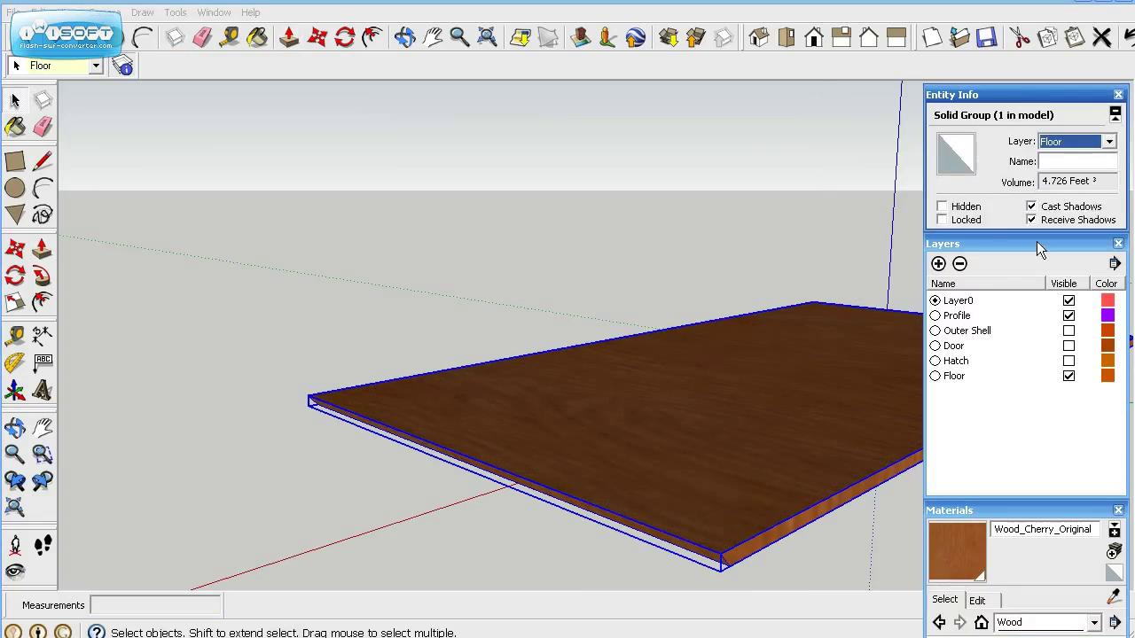
Step: Collapse the Entity Info and Materials panels and switch the Floor layer off
{"action": "left_click", "coordinate": [1050, 93]}
{"action": "left_click", "coordinate": [1026, 379]}
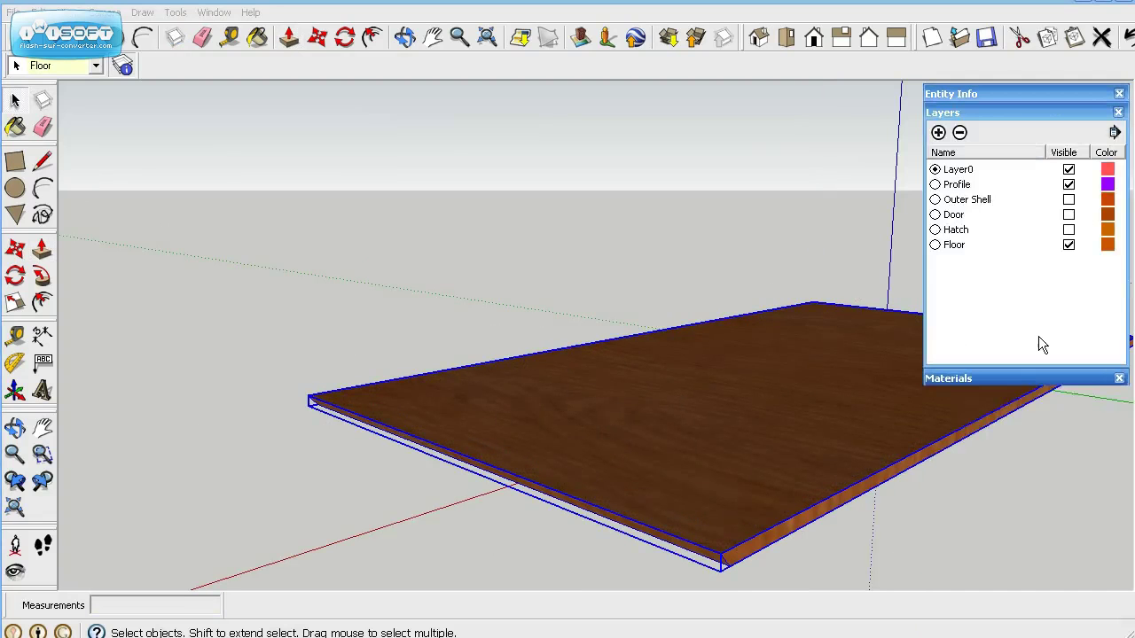
{"action": "left_click", "coordinate": [1068, 246]}
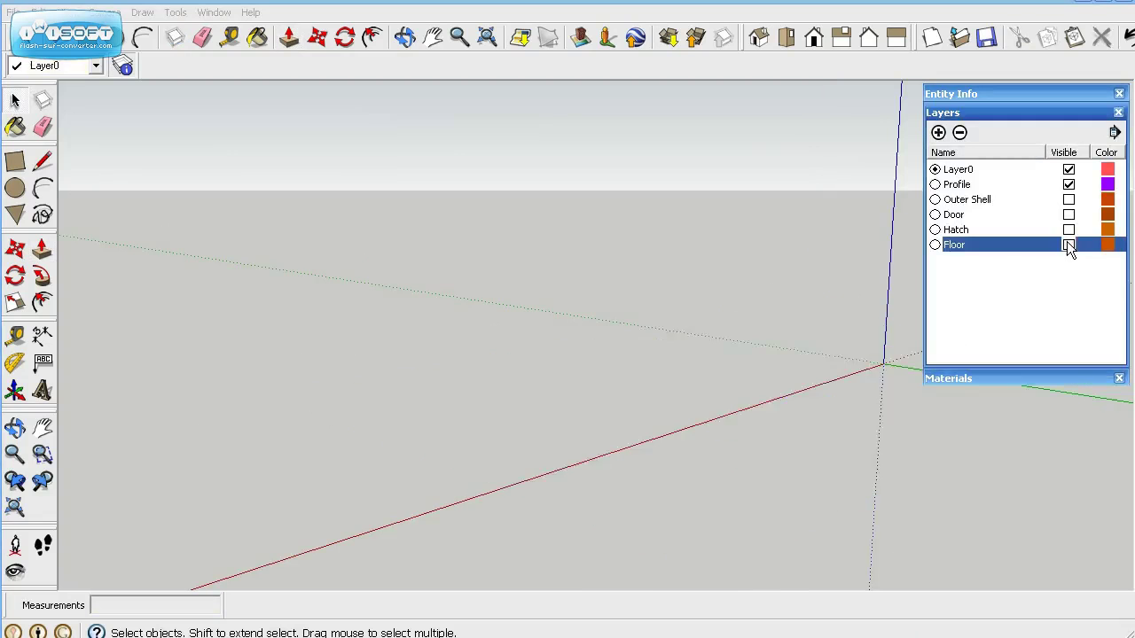
{"action": "left_click", "coordinate": [1068, 246]}
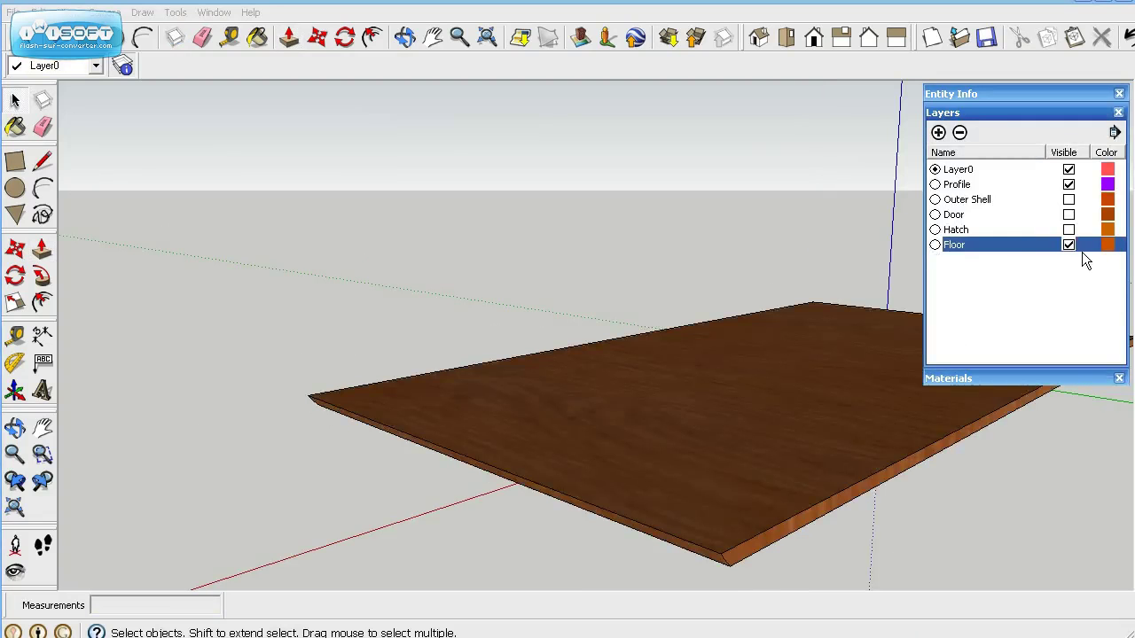
{"action": "left_click", "coordinate": [1068, 246]}
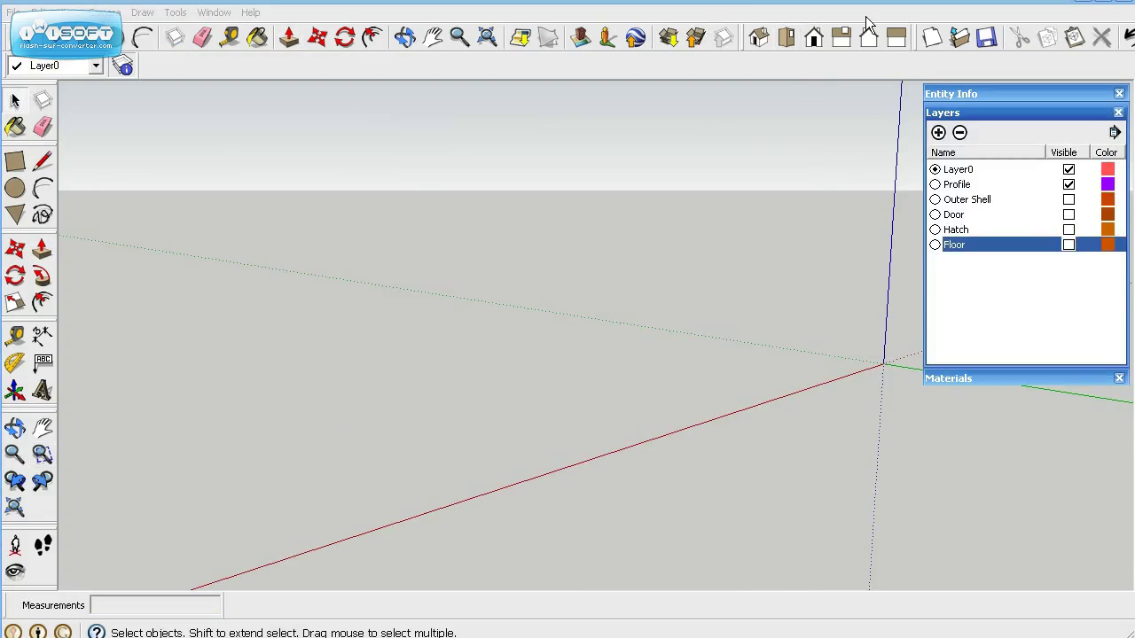
Step: In Front view, zoomed to fit, select all of the trailer profile and copy it
{"action": "left_click", "coordinate": [813, 37]}
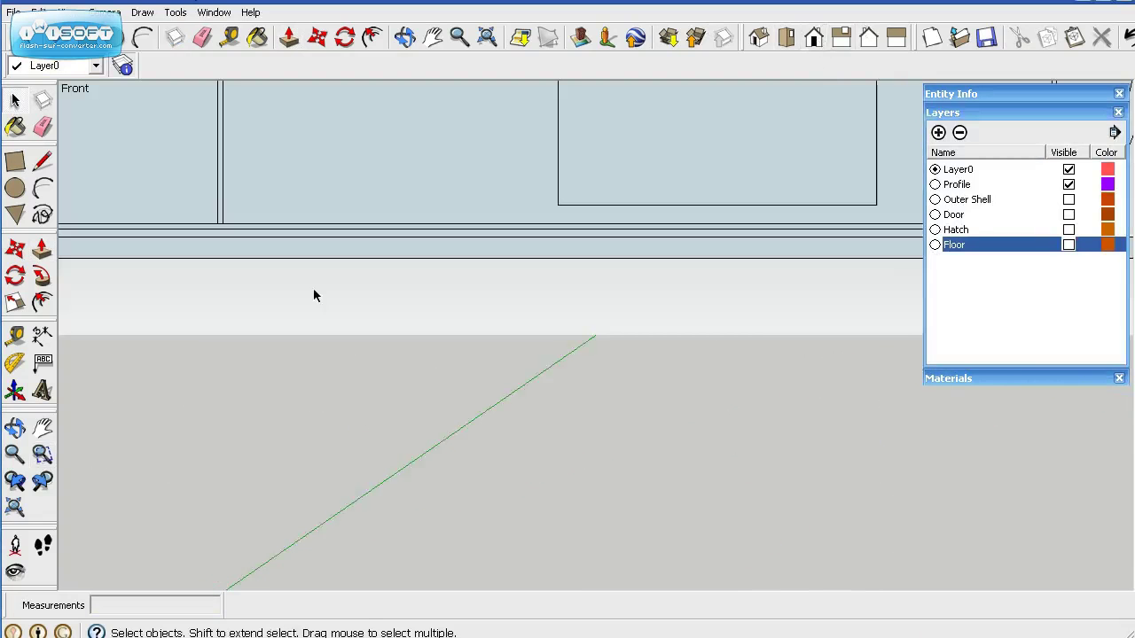
{"action": "left_click", "coordinate": [14, 507]}
{"action": "scroll", "coordinate": [581, 473], "scroll_direction": "down", "scroll_amount": 3}
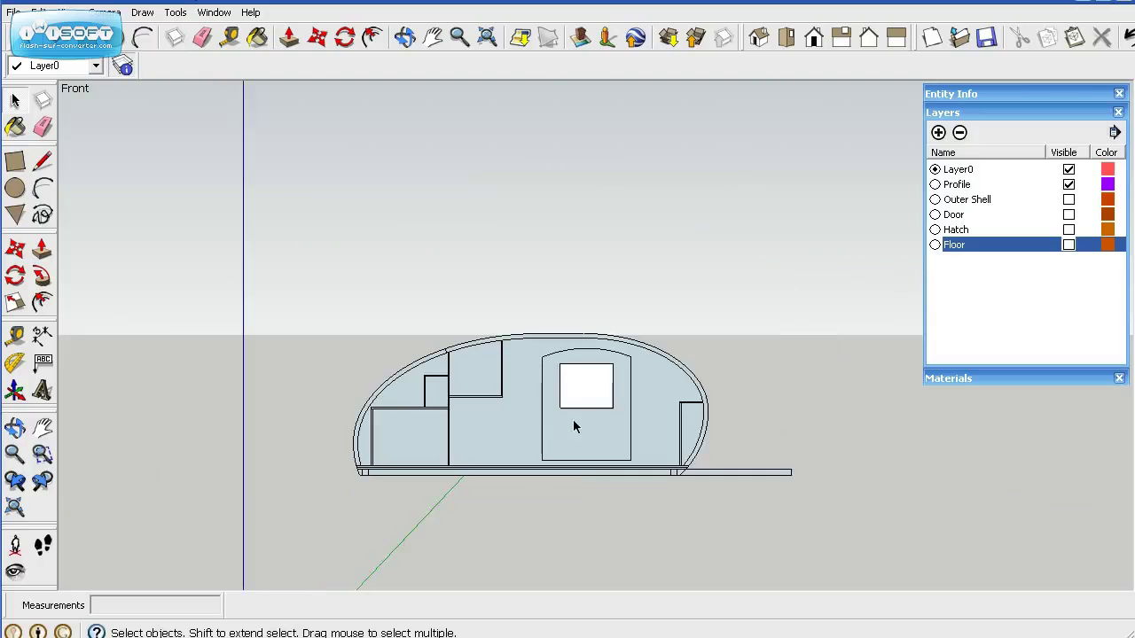
{"action": "scroll", "coordinate": [547, 269], "scroll_direction": "down", "scroll_amount": 3}
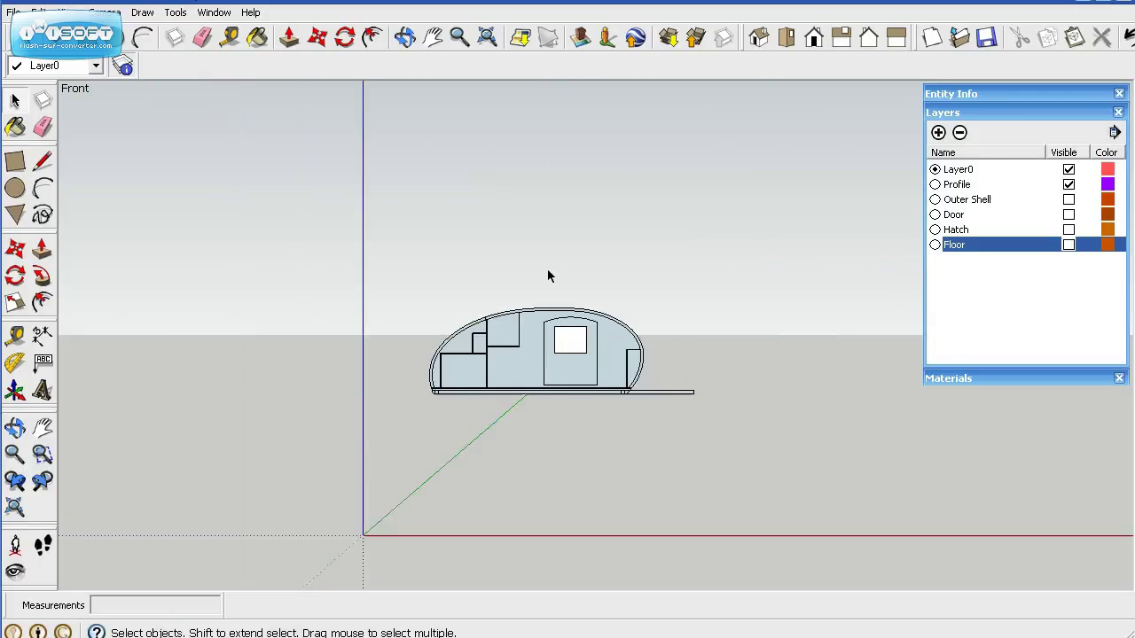
{"action": "double_click", "coordinate": [534, 370]}
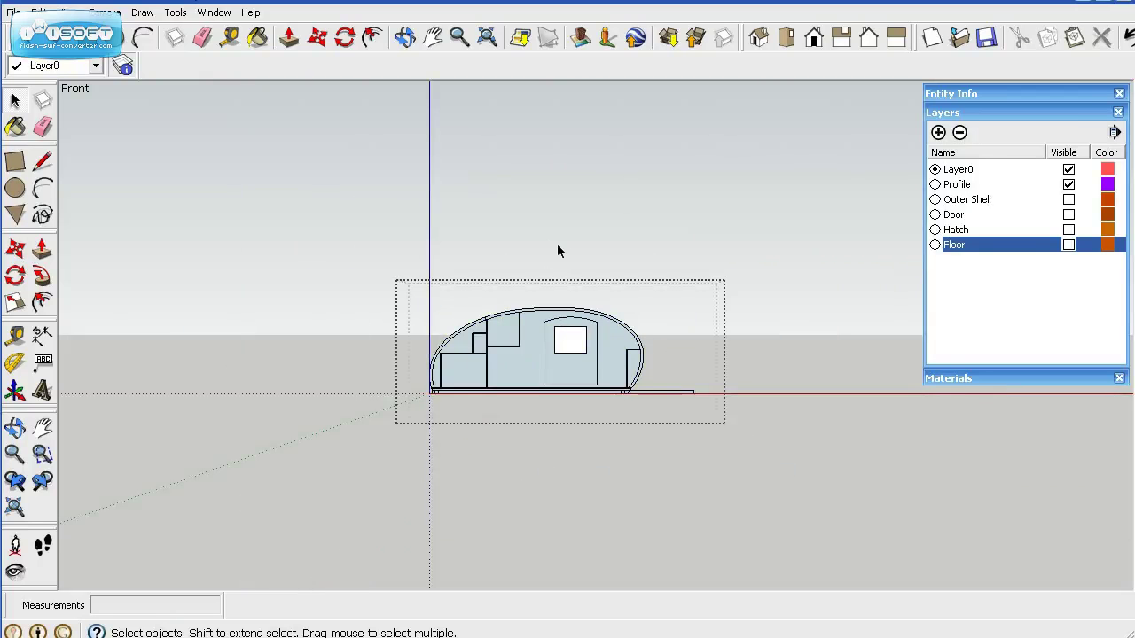
{"action": "left_click", "coordinate": [39, 13]}
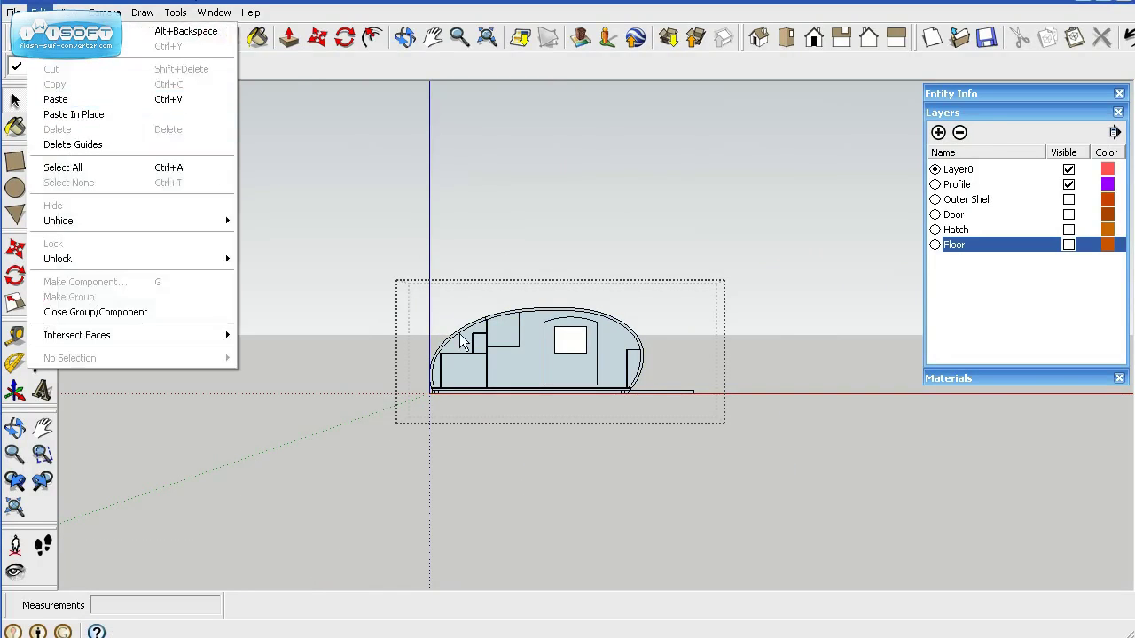
{"action": "left_click", "coordinate": [106, 174]}
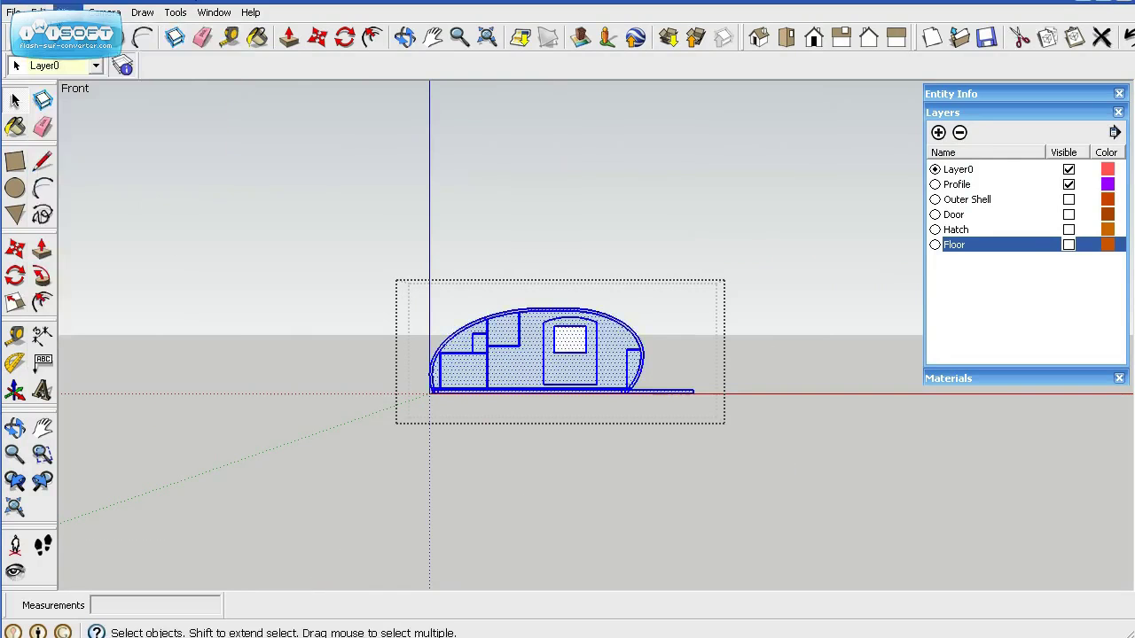
{"action": "left_click", "coordinate": [76, 83]}
Step: Paste the trailer profile copy just below the original and deselect it
{"action": "left_click", "coordinate": [343, 447]}
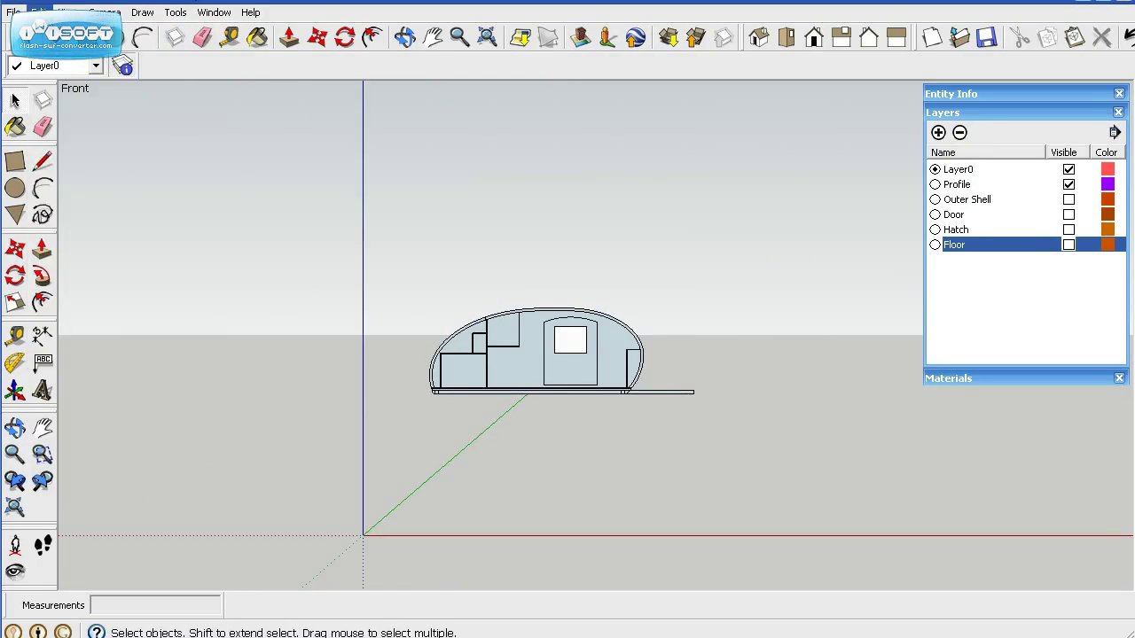
{"action": "left_click", "coordinate": [39, 12]}
{"action": "left_click", "coordinate": [89, 101]}
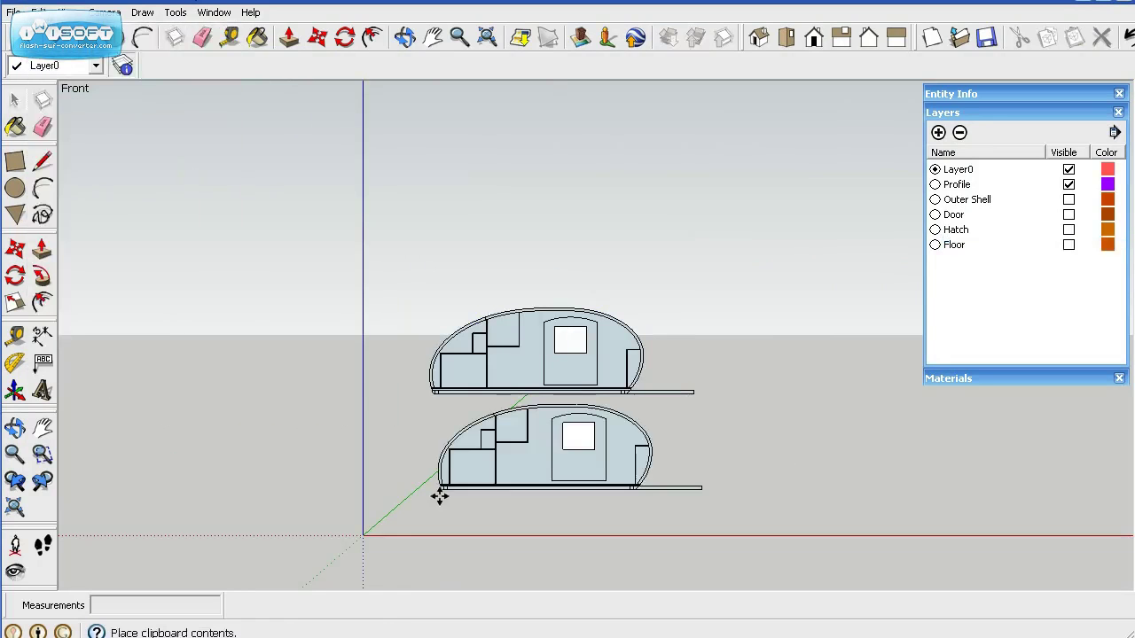
{"action": "left_click", "coordinate": [431, 506]}
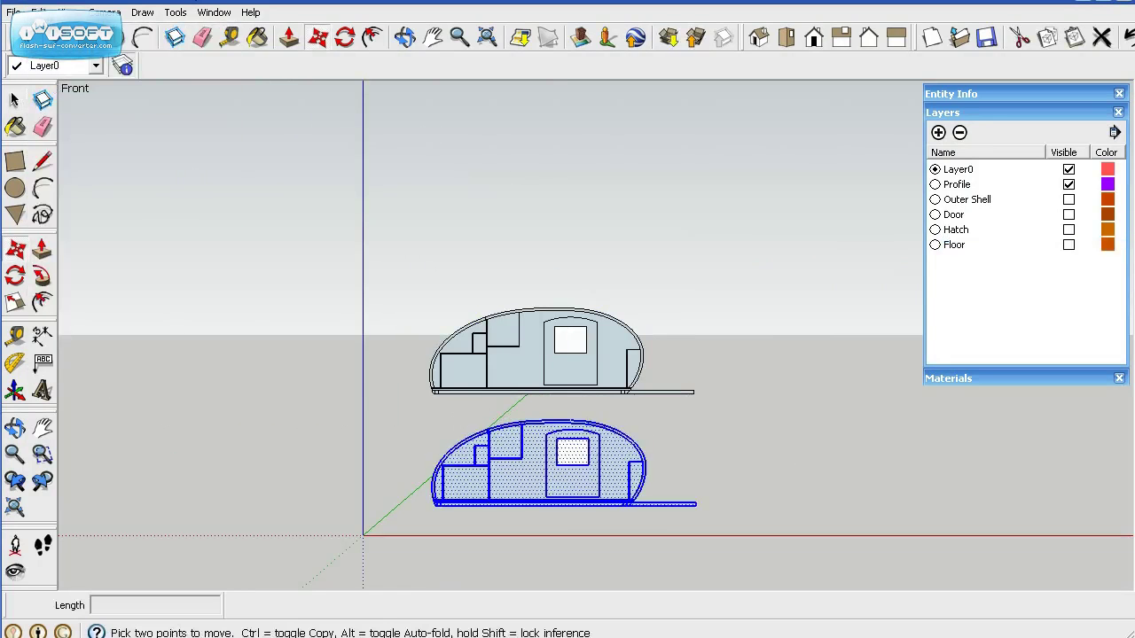
{"action": "left_click", "coordinate": [18, 98]}
{"action": "left_click", "coordinate": [494, 515]}
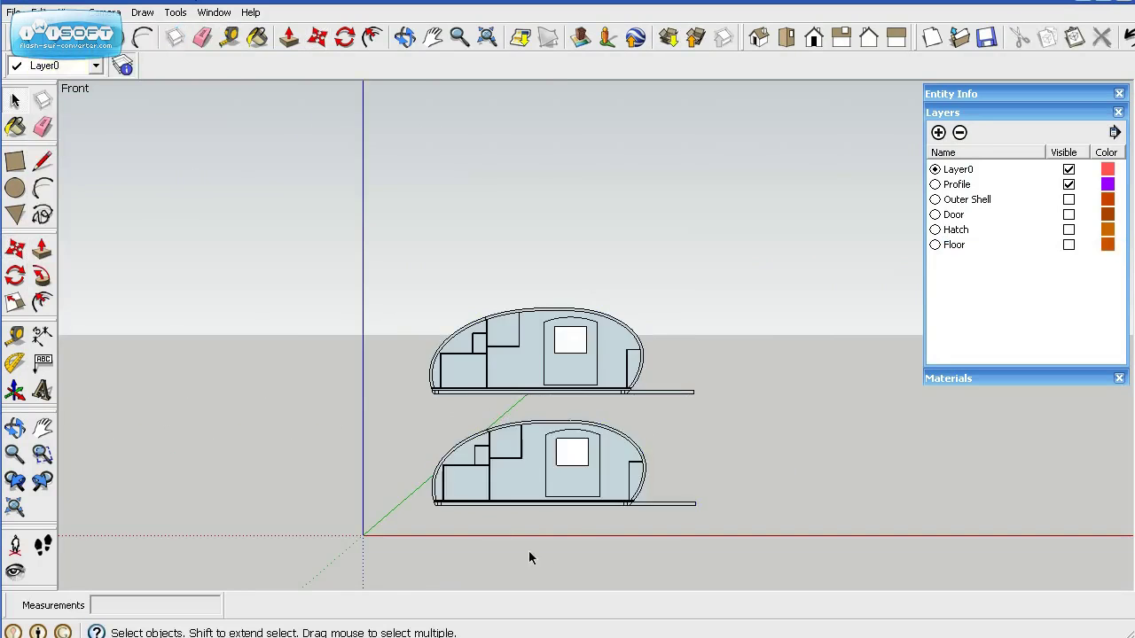
Step: Delete the door, window and floor slab from the copied profile
{"action": "scroll", "coordinate": [587, 549], "scroll_direction": "up", "scroll_amount": 2}
{"action": "scroll", "coordinate": [587, 550], "scroll_direction": "up", "scroll_amount": 5}
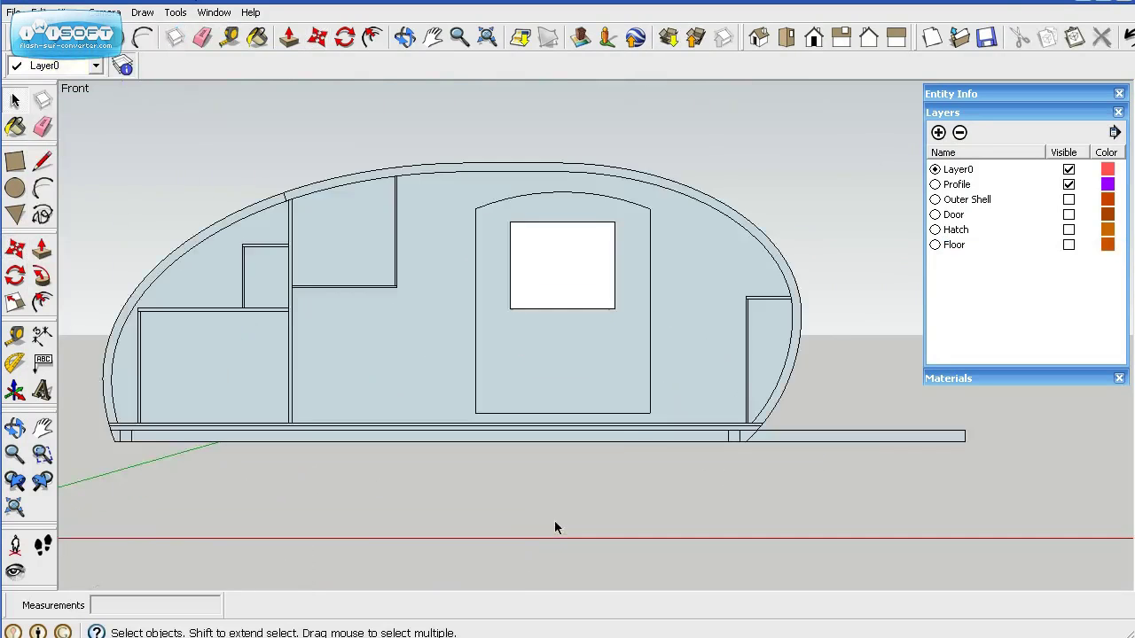
{"action": "scroll", "coordinate": [533, 500], "scroll_direction": "down", "scroll_amount": 1}
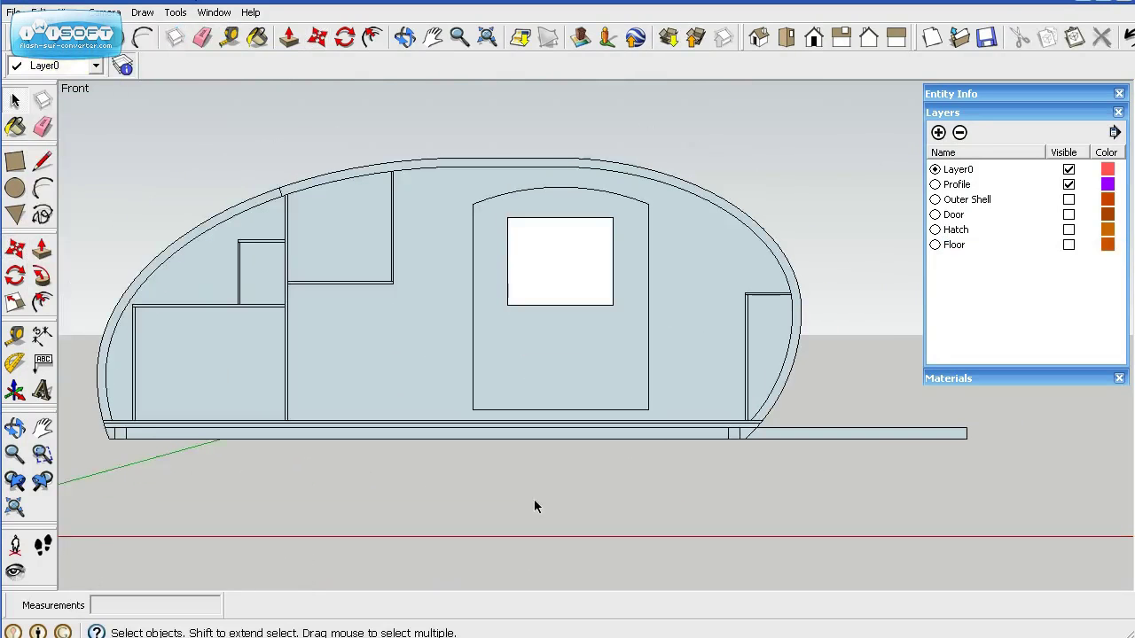
{"action": "left_click", "coordinate": [42, 127]}
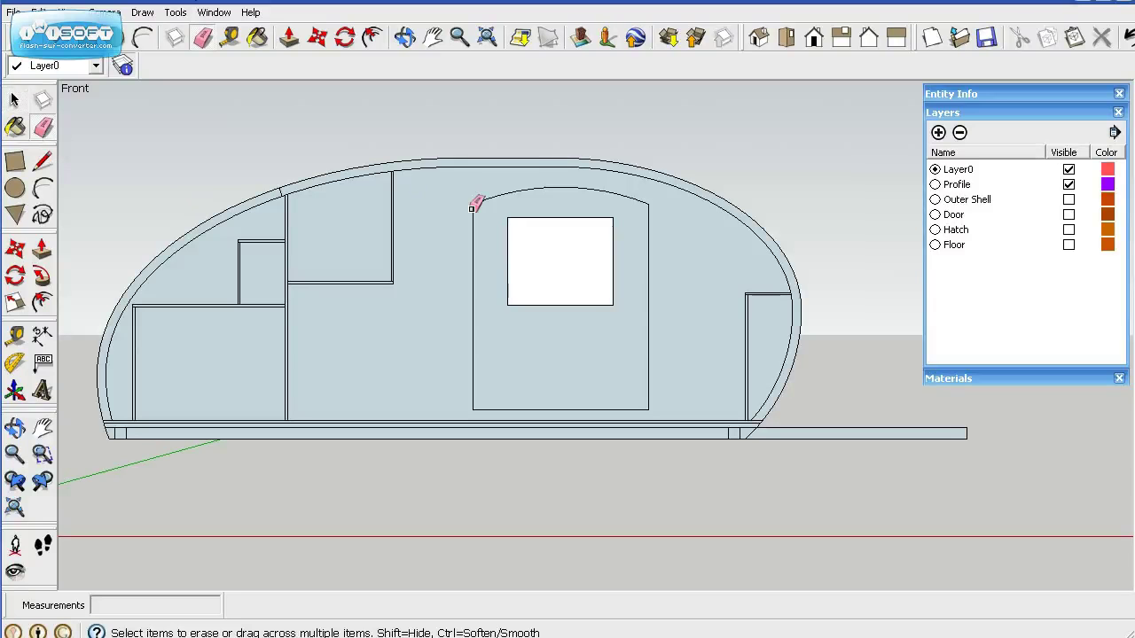
{"action": "left_click", "coordinate": [16, 99]}
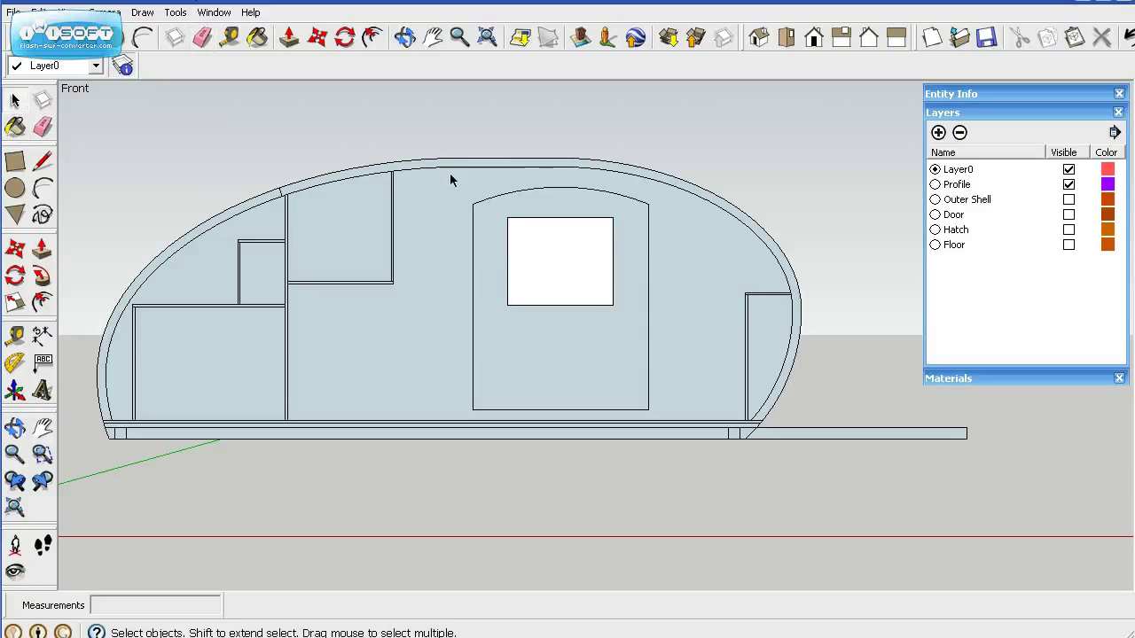
{"action": "mouse_move", "coordinate": [434, 136]}
{"action": "left_mouse_down"}
{"action": "mouse_move", "coordinate": [610, 262]}
{"action": "mouse_move", "coordinate": [679, 441]}
{"action": "mouse_move", "coordinate": [707, 472]}
{"action": "mouse_move", "coordinate": [730, 477]}
{"action": "left_mouse_up"}
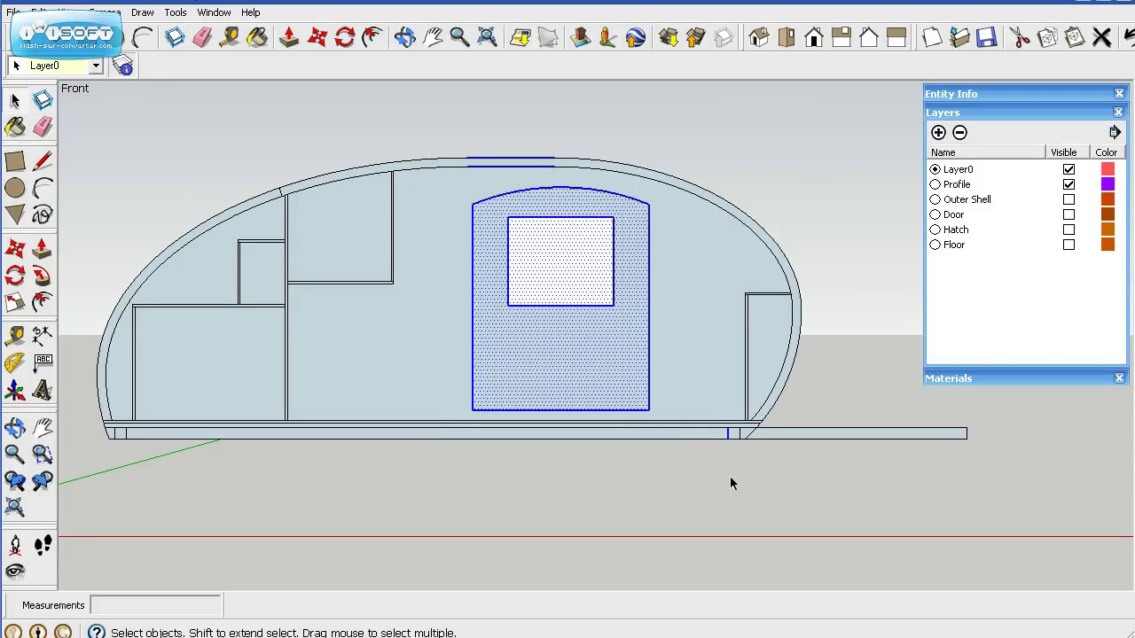
{"action": "key", "text": "Delete"}
{"action": "left_click_drag", "start_coordinate": [811, 404], "coordinate": [995, 459]}
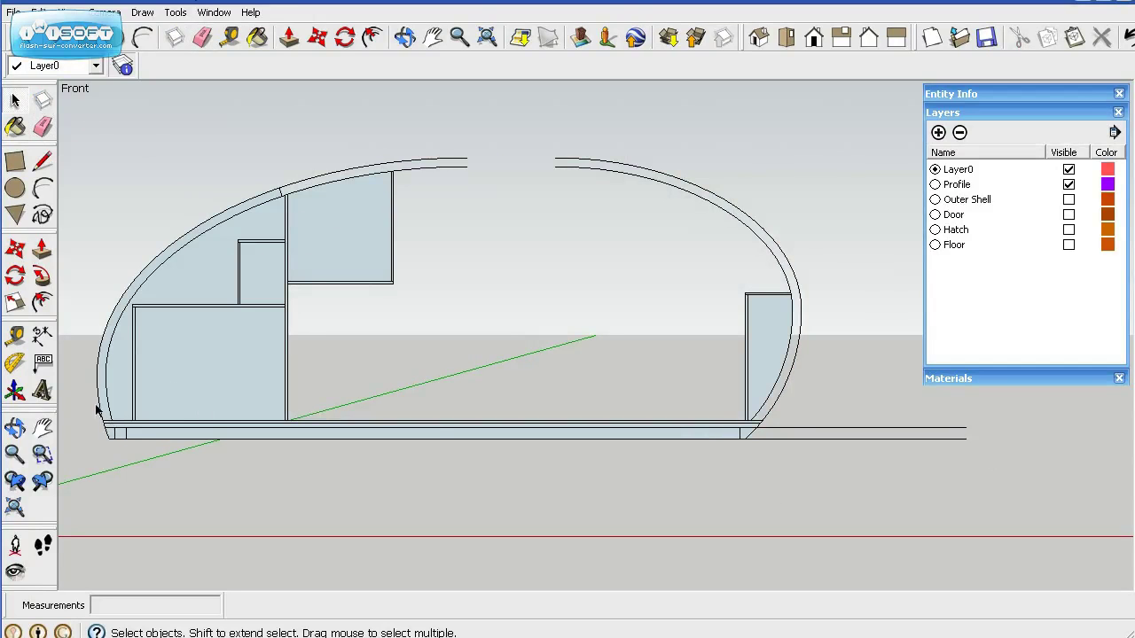
{"action": "left_click_drag", "start_coordinate": [89, 412], "coordinate": [127, 456]}
{"action": "key", "text": "Delete"}
Step: Erase the outer shell arcs and leftover end edges with the Eraser
{"action": "left_click", "coordinate": [43, 127]}
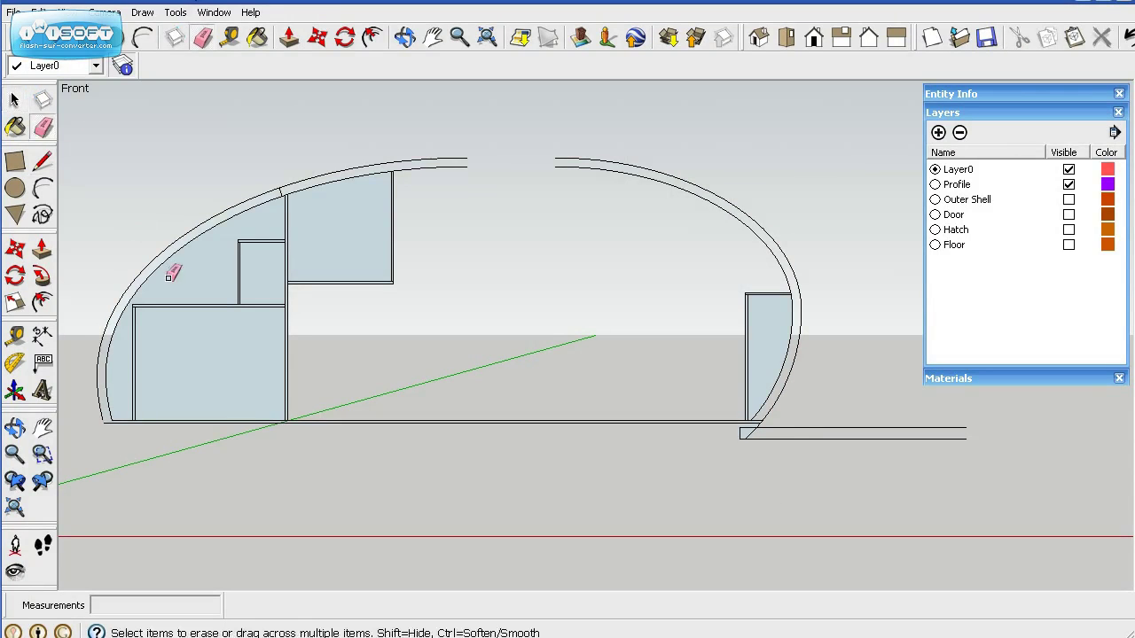
{"action": "mouse_move", "coordinate": [168, 273]}
{"action": "left_mouse_down"}
{"action": "mouse_move", "coordinate": [158, 232]}
{"action": "mouse_move", "coordinate": [184, 224]}
{"action": "left_mouse_up"}
{"action": "mouse_move", "coordinate": [257, 196]}
{"action": "left_mouse_down"}
{"action": "mouse_move", "coordinate": [302, 169]}
{"action": "mouse_move", "coordinate": [321, 181]}
{"action": "left_mouse_up"}
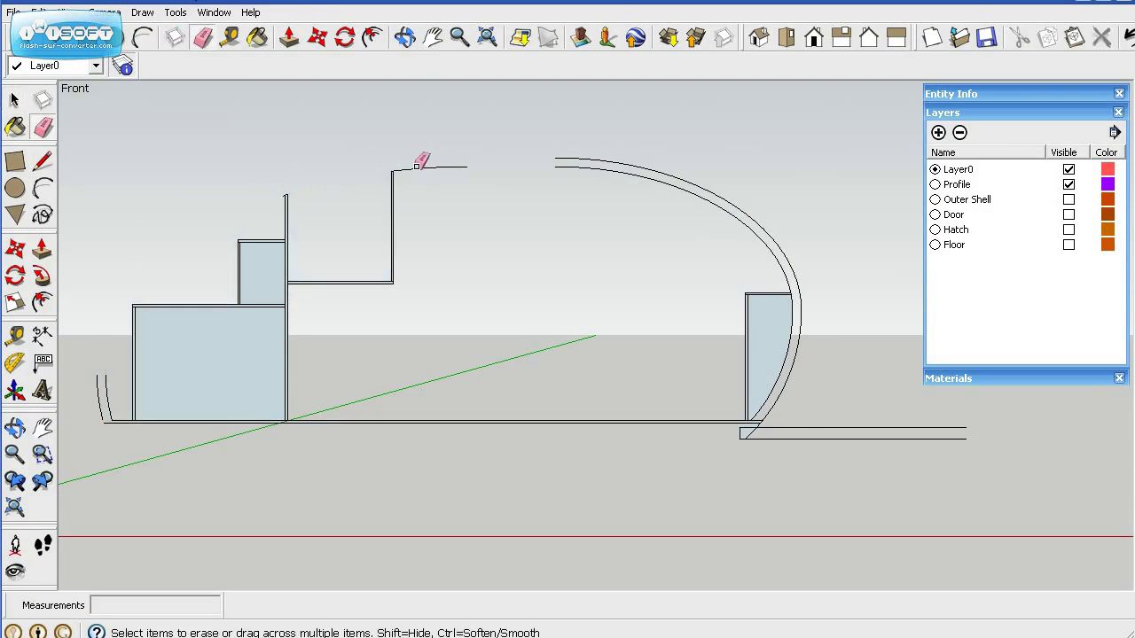
{"action": "left_click_drag", "start_coordinate": [415, 167], "coordinate": [469, 164]}
{"action": "left_click_drag", "start_coordinate": [557, 162], "coordinate": [688, 172]}
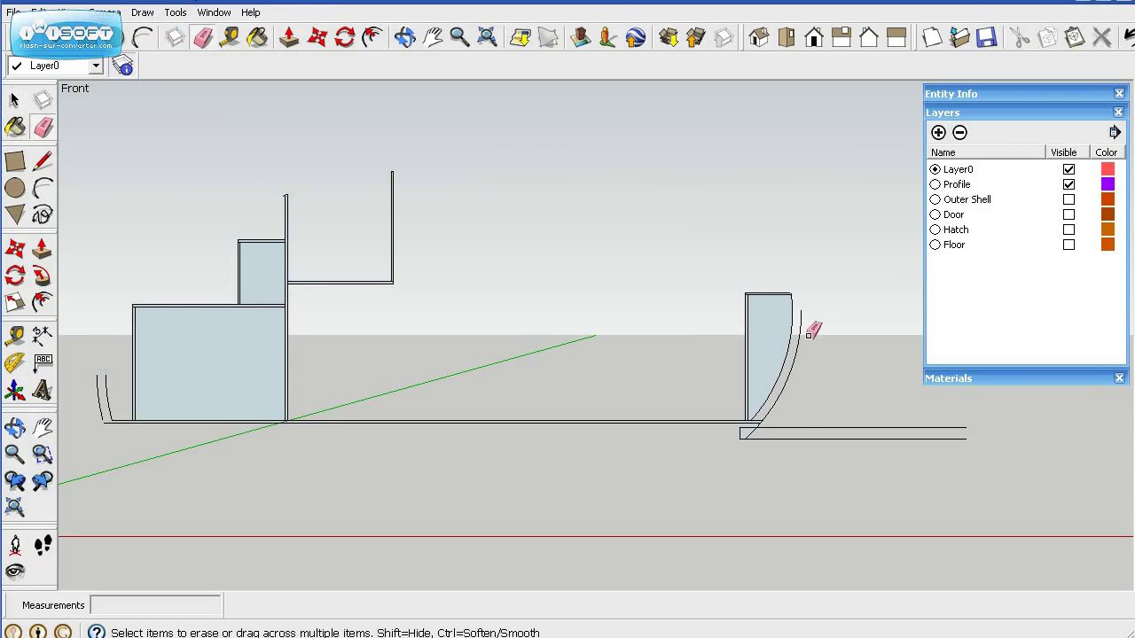
{"action": "mouse_move", "coordinate": [807, 332]}
{"action": "left_mouse_down"}
{"action": "mouse_move", "coordinate": [789, 332]}
{"action": "mouse_move", "coordinate": [792, 313]}
{"action": "left_mouse_up"}
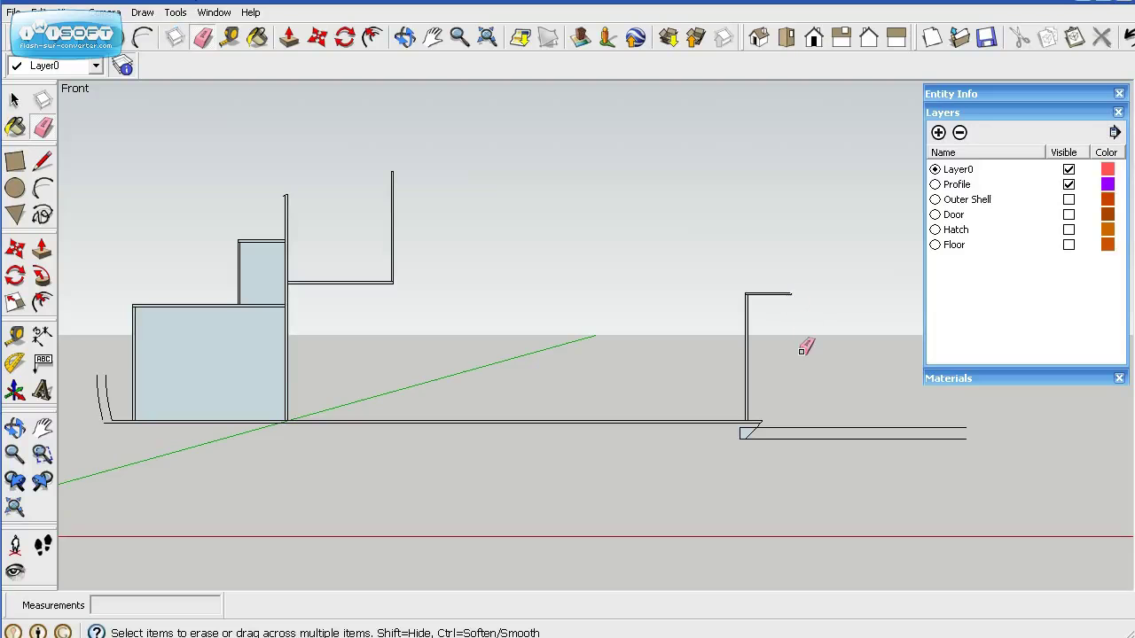
{"action": "mouse_move", "coordinate": [805, 416]}
{"action": "left_mouse_down"}
{"action": "mouse_move", "coordinate": [793, 440]}
{"action": "mouse_move", "coordinate": [742, 437]}
{"action": "mouse_move", "coordinate": [754, 420]}
{"action": "mouse_move", "coordinate": [701, 420]}
{"action": "mouse_move", "coordinate": [764, 420]}
{"action": "mouse_move", "coordinate": [769, 436]}
{"action": "mouse_move", "coordinate": [756, 427]}
{"action": "mouse_move", "coordinate": [776, 436]}
{"action": "left_mouse_up"}
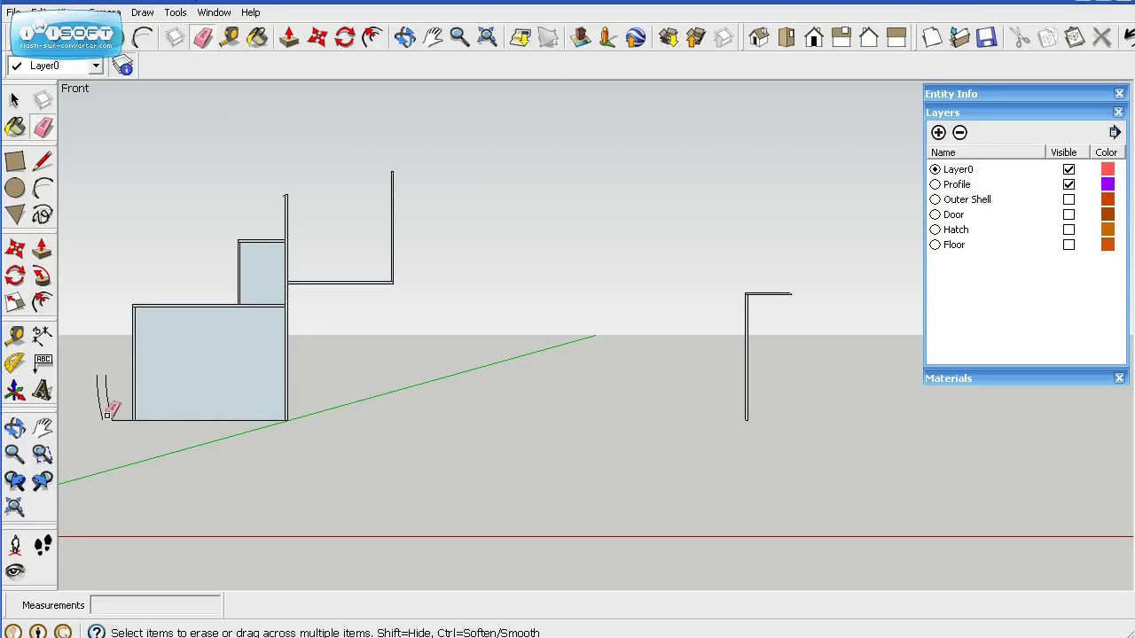
{"action": "mouse_move", "coordinate": [105, 416]}
{"action": "left_mouse_down"}
{"action": "mouse_move", "coordinate": [117, 418]}
{"action": "mouse_move", "coordinate": [105, 397]}
{"action": "left_mouse_up"}
{"action": "left_click_drag", "start_coordinate": [195, 429], "coordinate": [204, 421]}
{"action": "scroll", "coordinate": [277, 122], "scroll_direction": "up", "scroll_amount": 6}
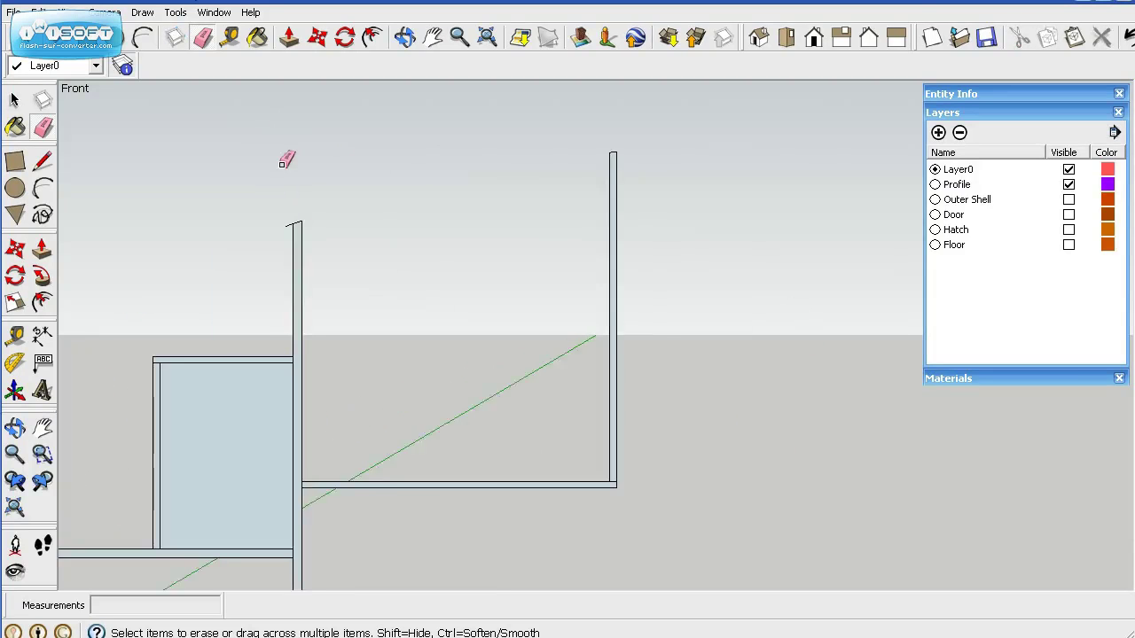
{"action": "scroll", "coordinate": [319, 257], "scroll_direction": "down", "scroll_amount": 5}
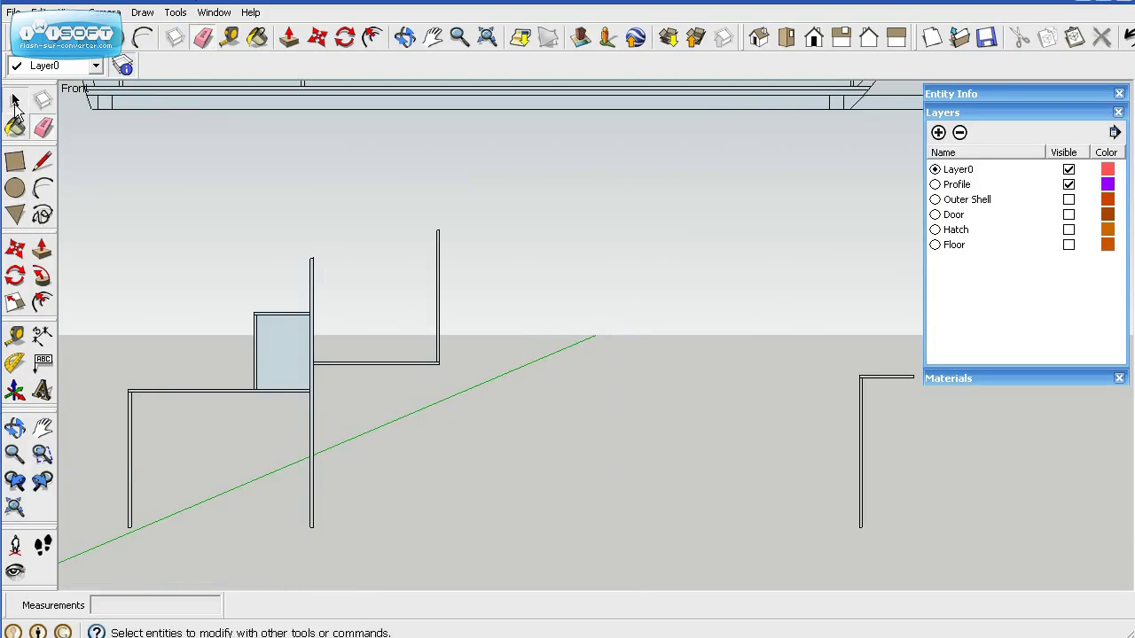
Step: Delete the small shelf face, then box-select all remaining bulkhead outline edges
{"action": "left_click", "coordinate": [14, 100]}
{"action": "left_click", "coordinate": [290, 367]}
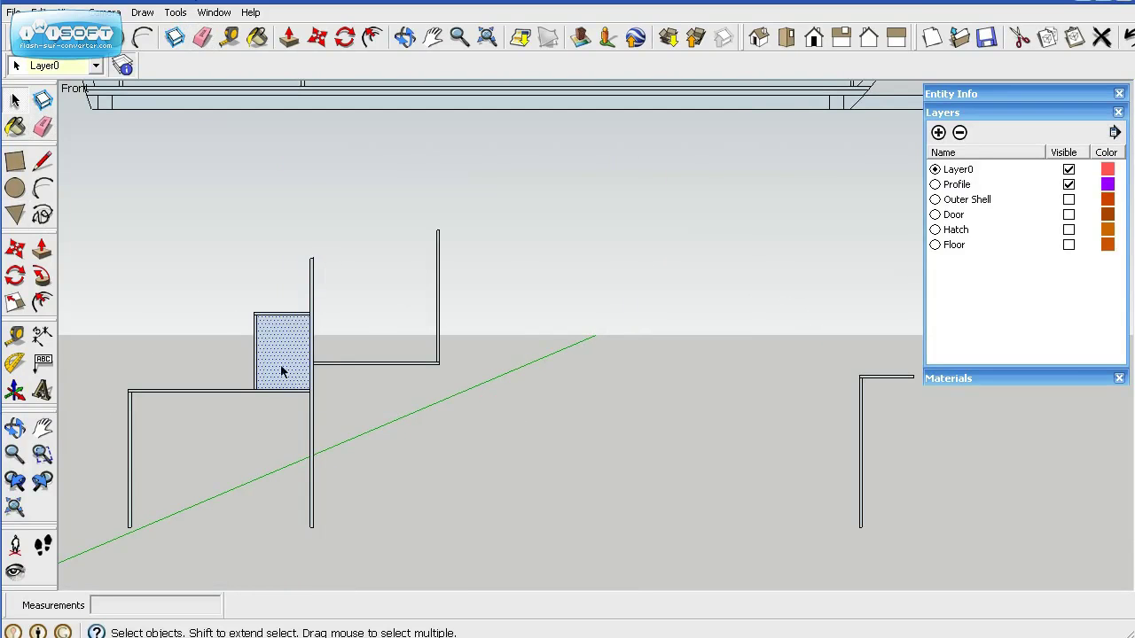
{"action": "key", "text": "Delete"}
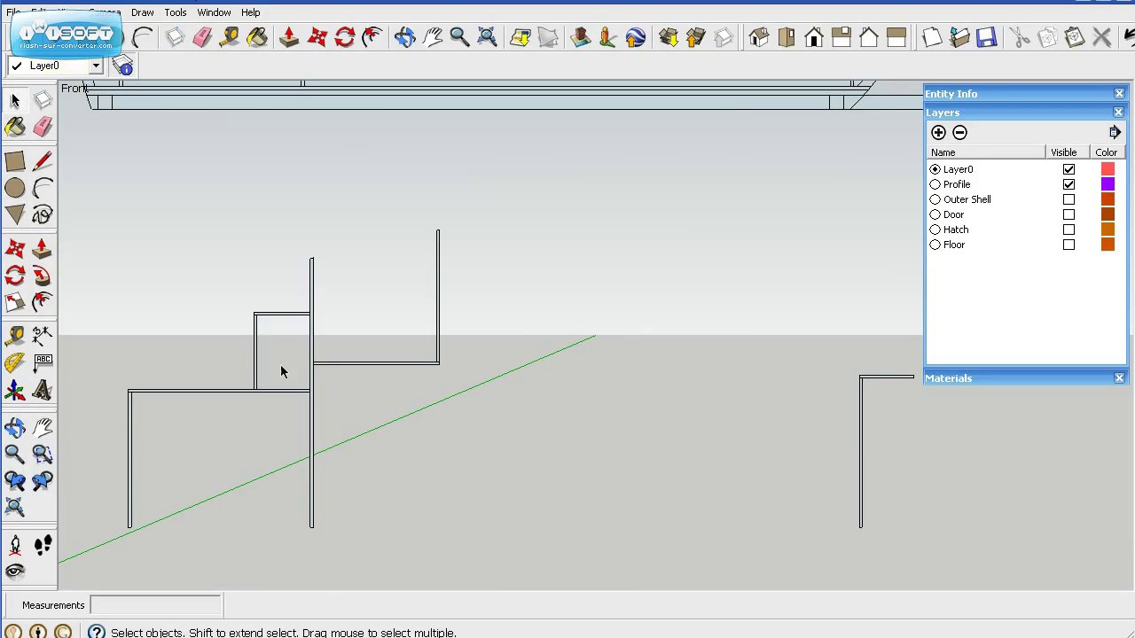
{"action": "scroll", "coordinate": [280, 364], "scroll_direction": "down", "scroll_amount": 3}
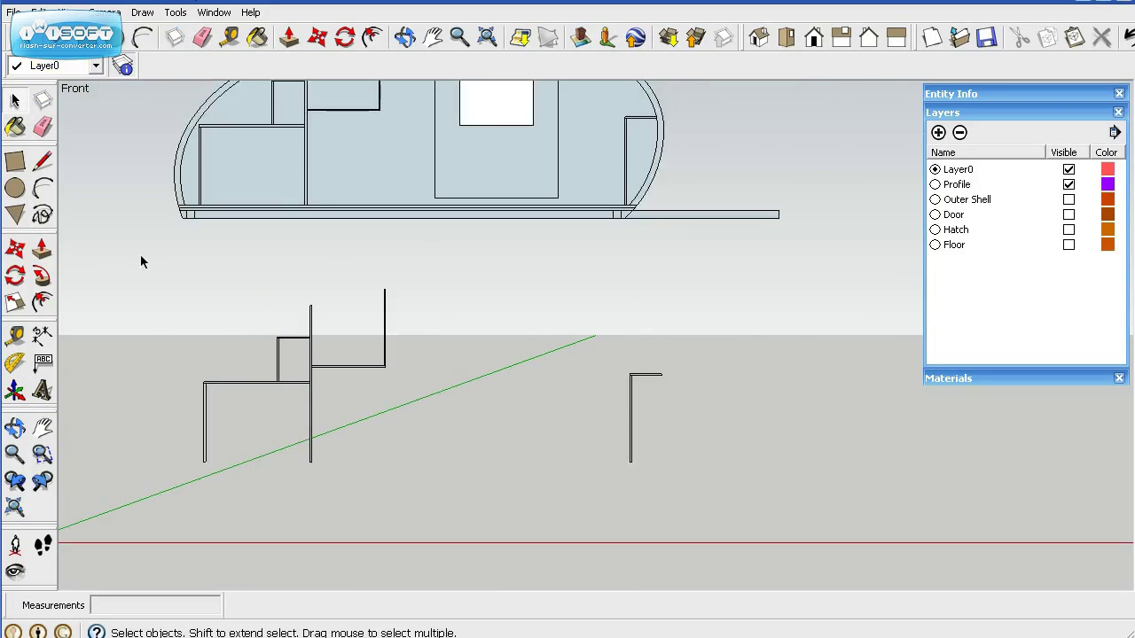
{"action": "left_click_drag", "start_coordinate": [140, 255], "coordinate": [685, 493]}
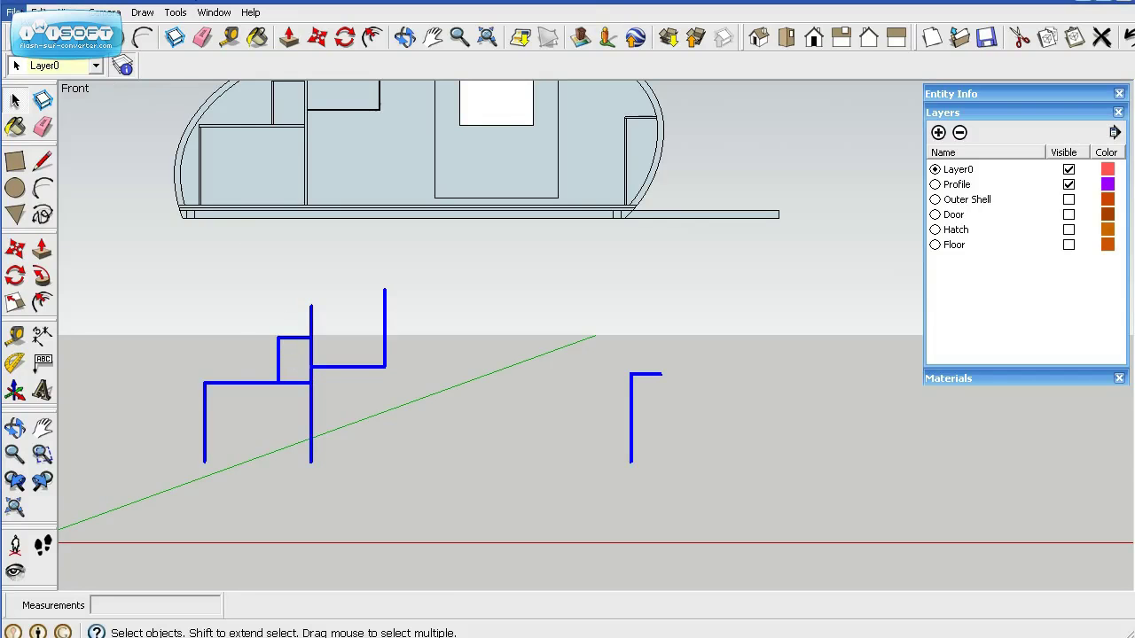
{"action": "left_click", "coordinate": [38, 12]}
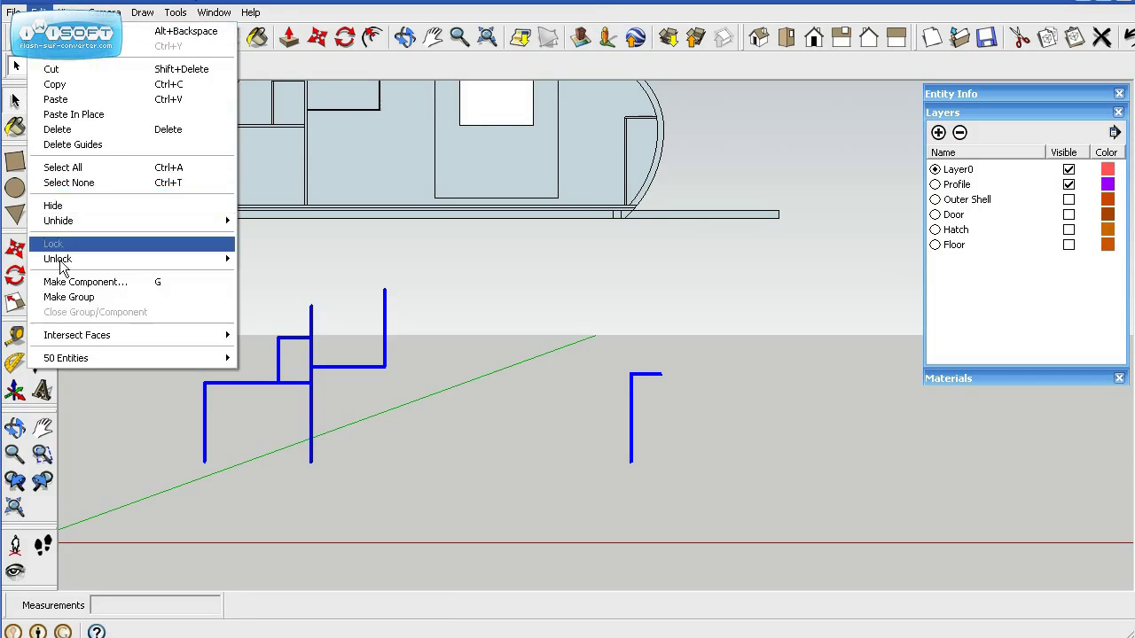
Step: Group the outline edges and create a new layer named Bulkhead
{"action": "left_click", "coordinate": [79, 298]}
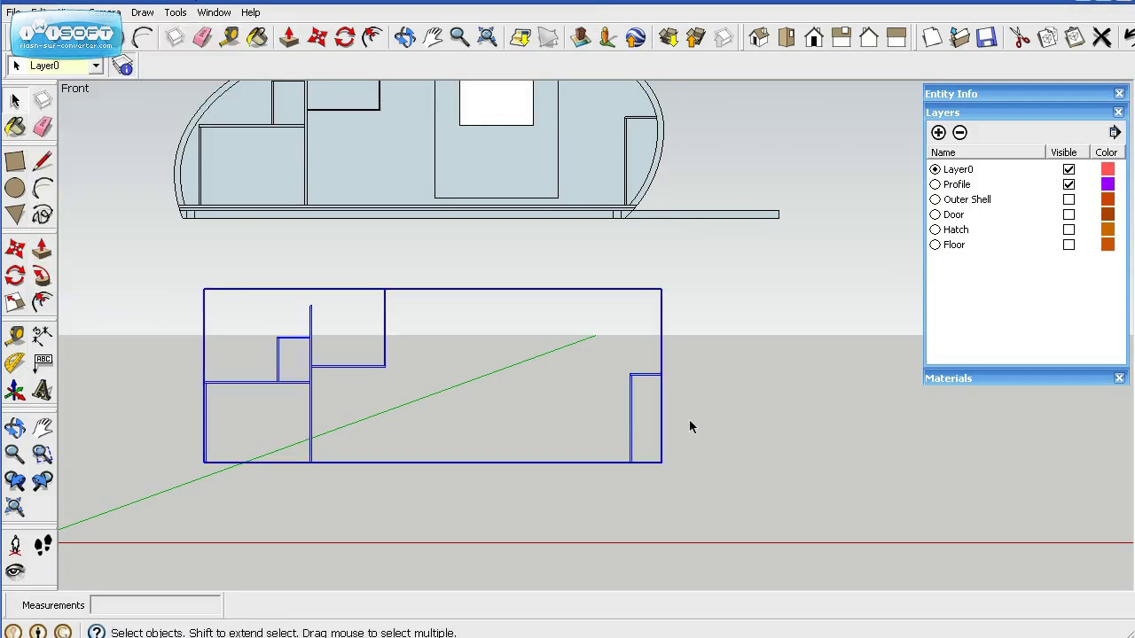
{"action": "left_click", "coordinate": [938, 132]}
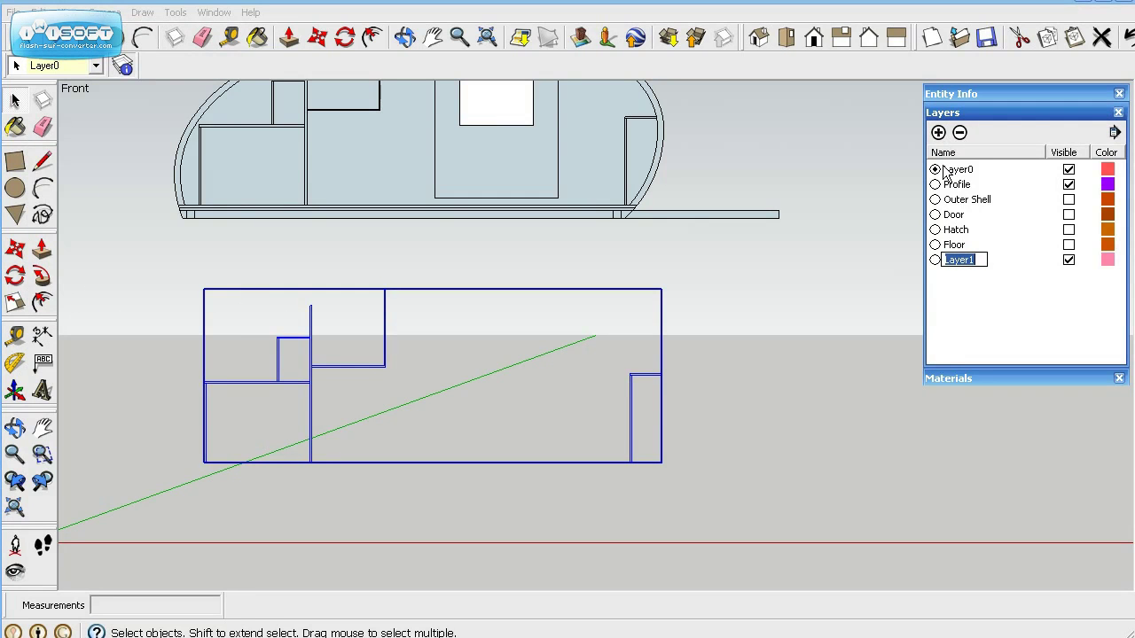
{"action": "type", "text": "Bulkhead"}
{"action": "key", "text": "Return"}
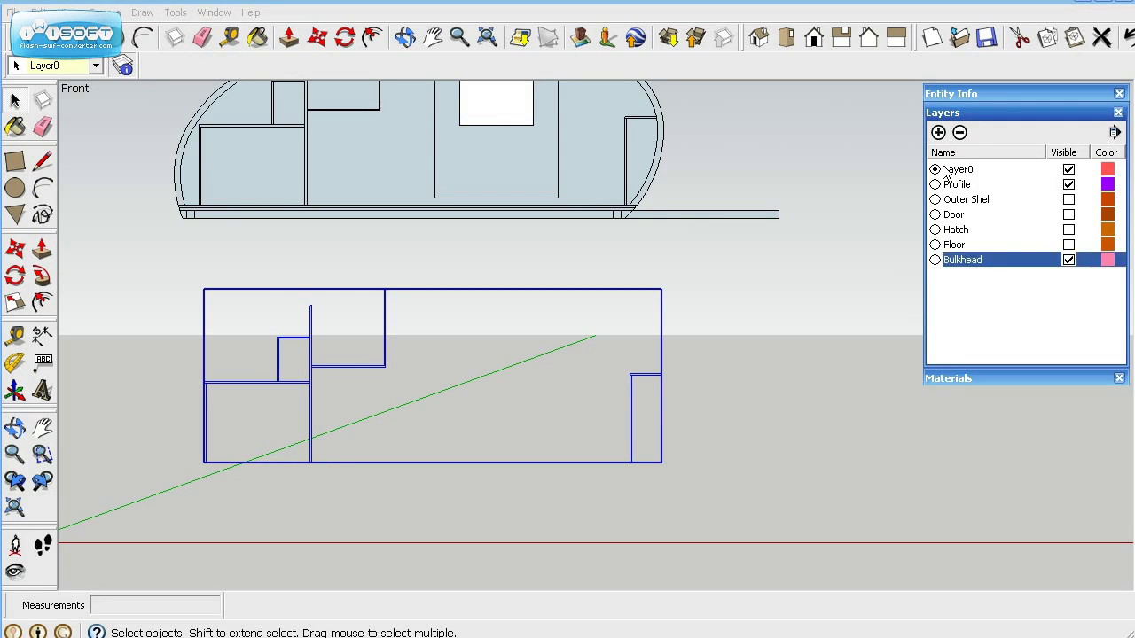
Step: Move the group onto the Bulkhead layer and toggle the layer's visibility to confirm
{"action": "left_click", "coordinate": [997, 92]}
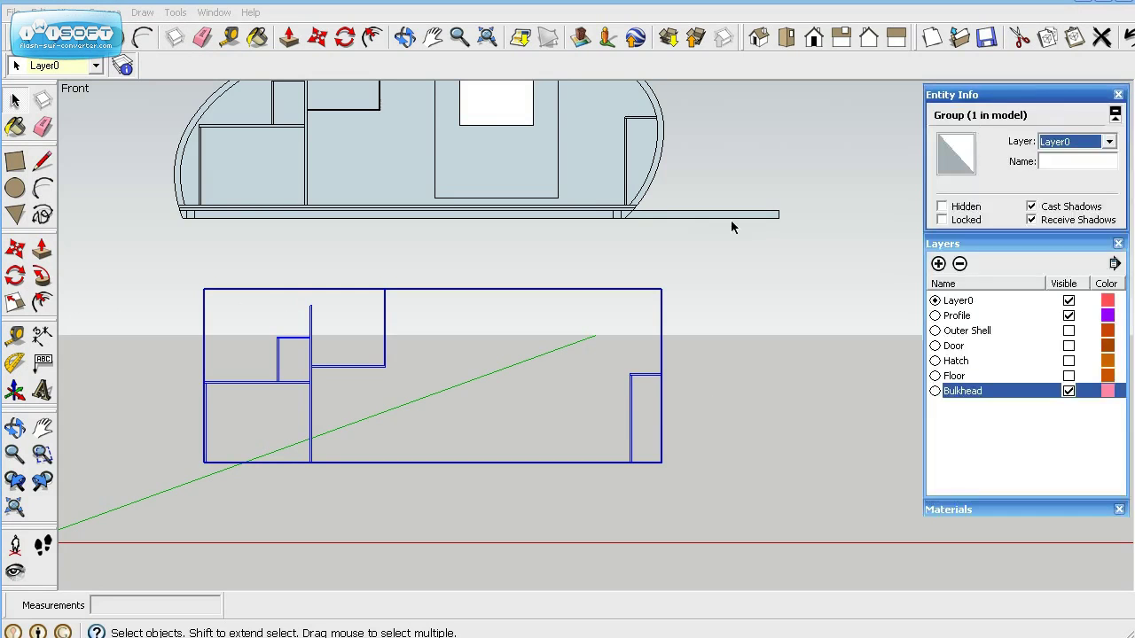
{"action": "left_click", "coordinate": [1108, 143]}
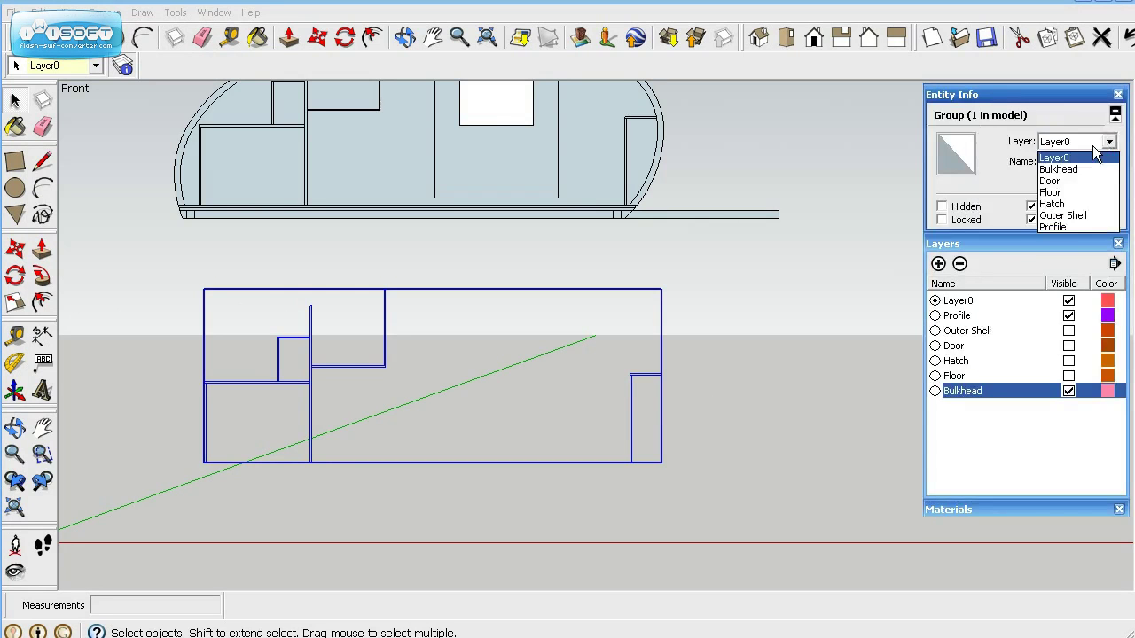
{"action": "left_click", "coordinate": [1077, 170]}
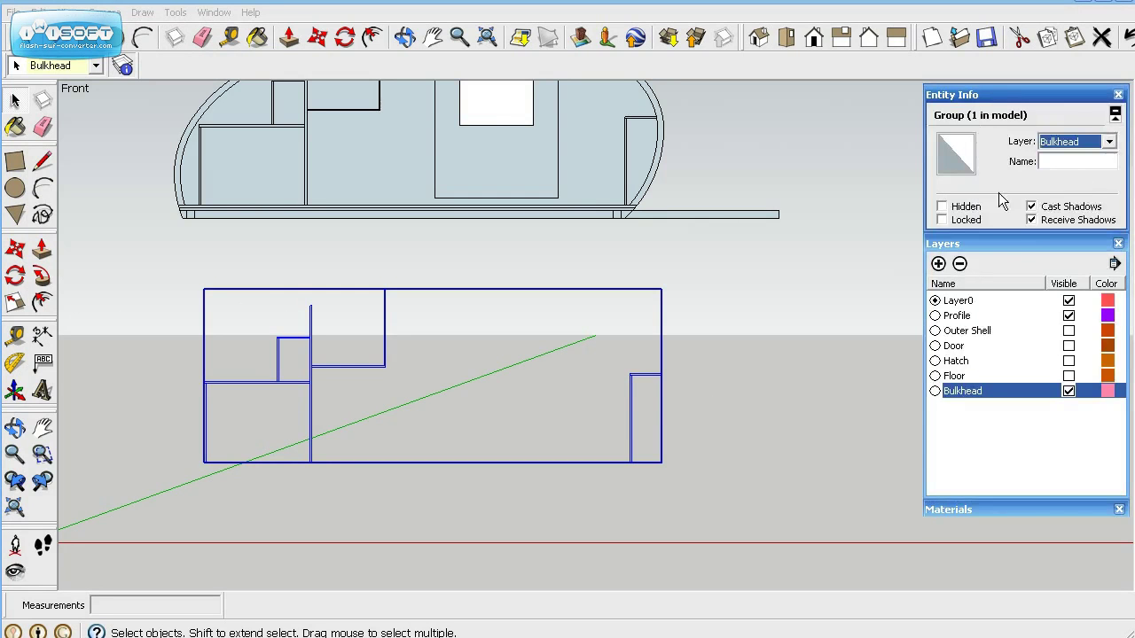
{"action": "left_click", "coordinate": [1068, 390]}
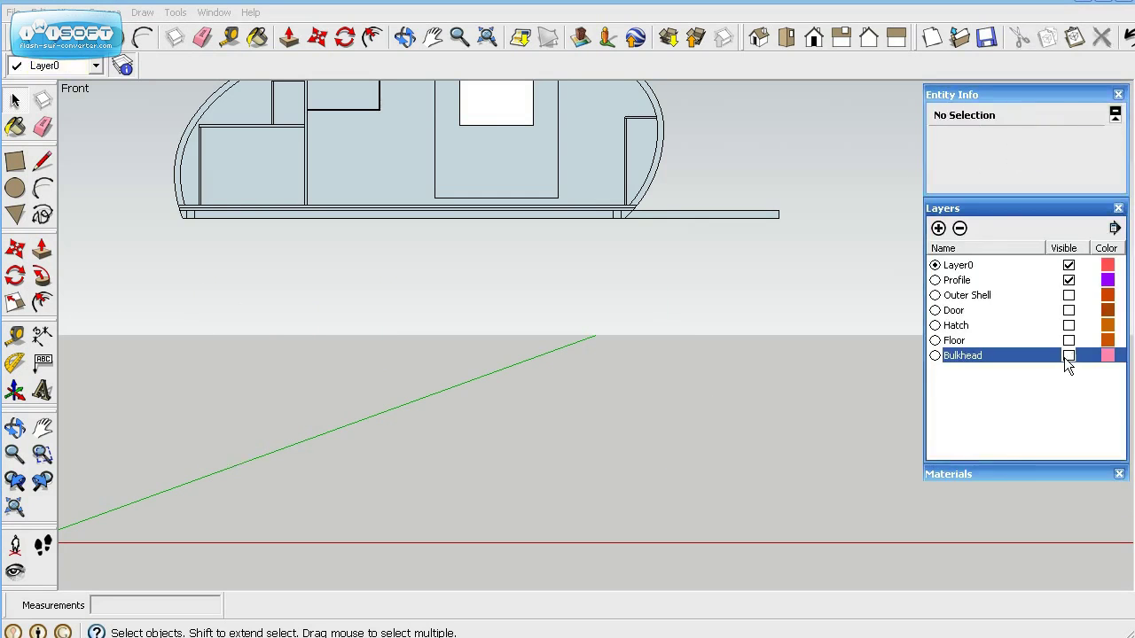
{"action": "left_click", "coordinate": [1068, 356]}
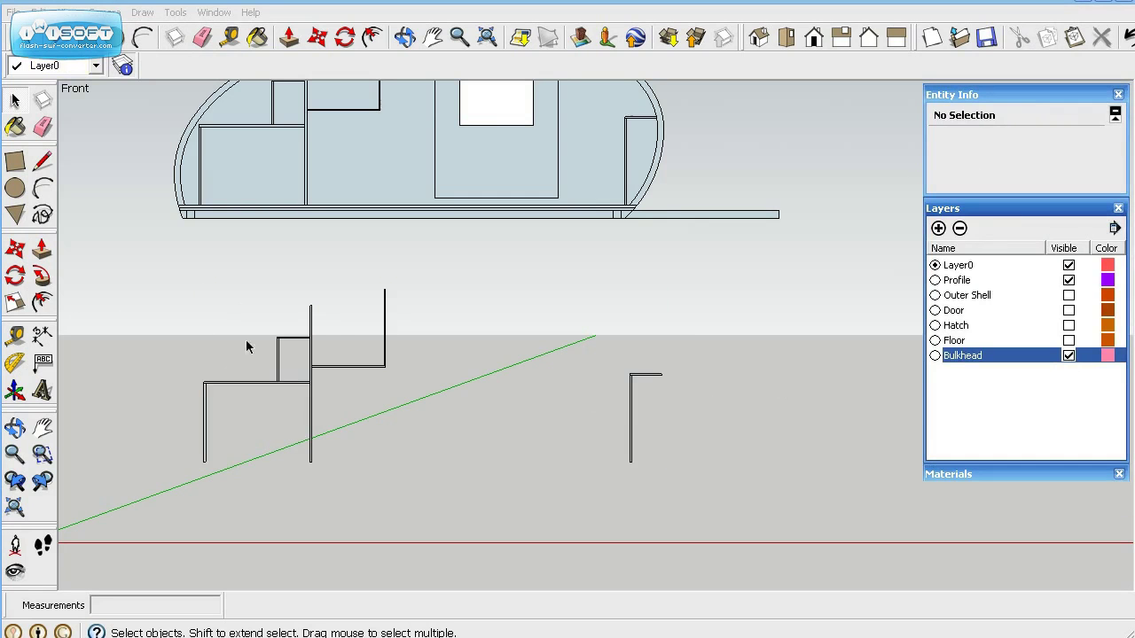
Step: Inside the bulkhead group, select all edges and choose the Wood_Bamboo_Medium material
{"action": "double_click", "coordinate": [269, 386]}
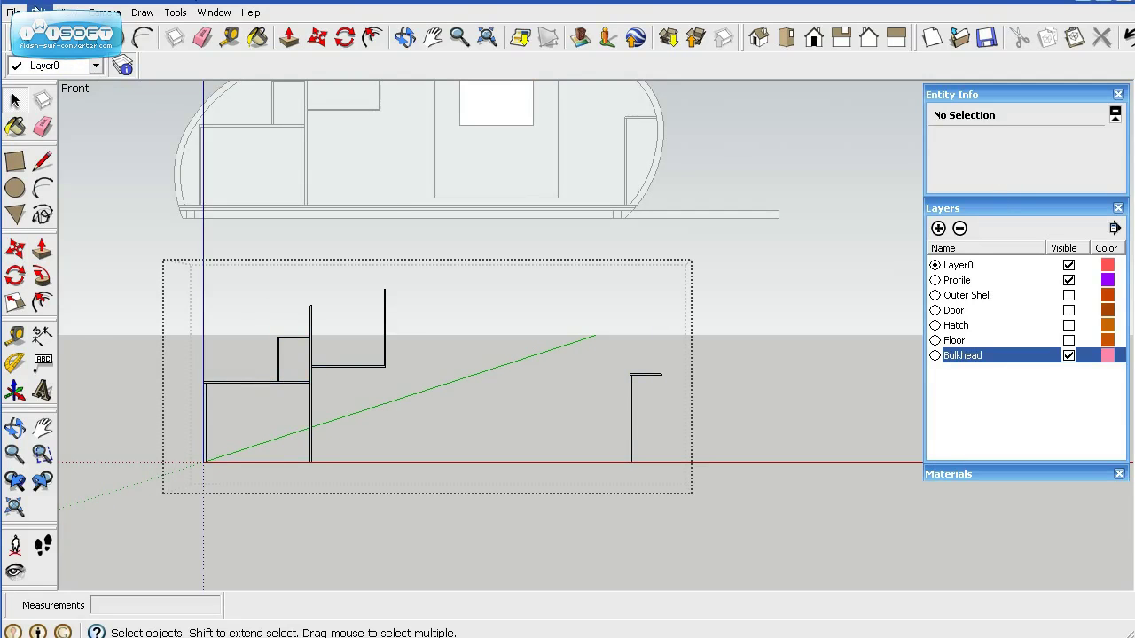
{"action": "left_click", "coordinate": [38, 12]}
{"action": "left_click", "coordinate": [74, 168]}
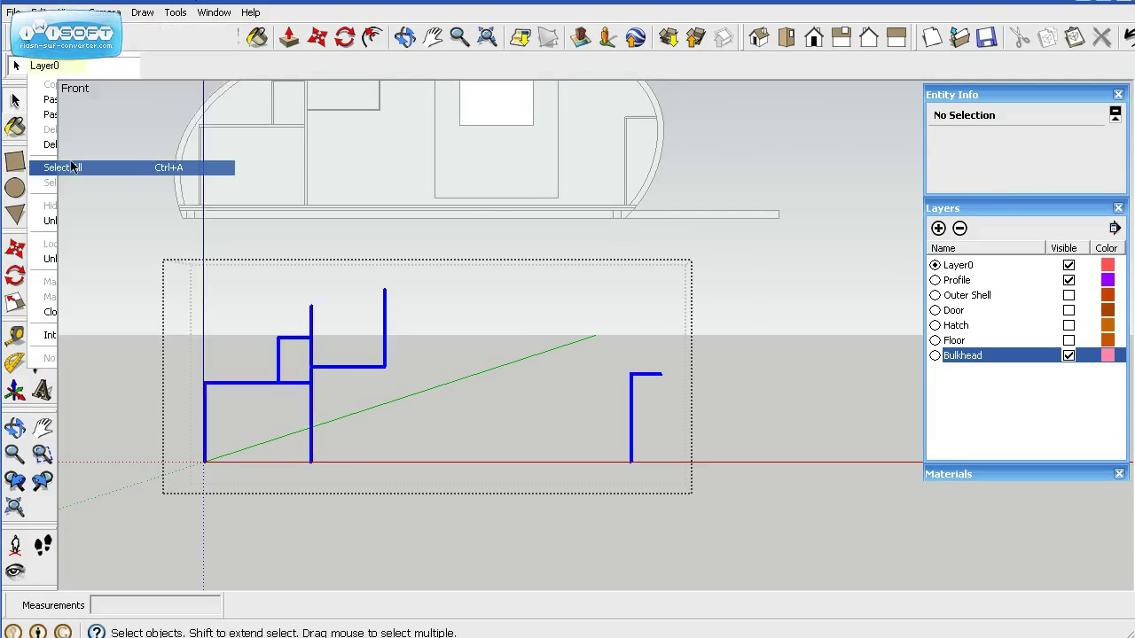
{"action": "left_click", "coordinate": [1032, 213]}
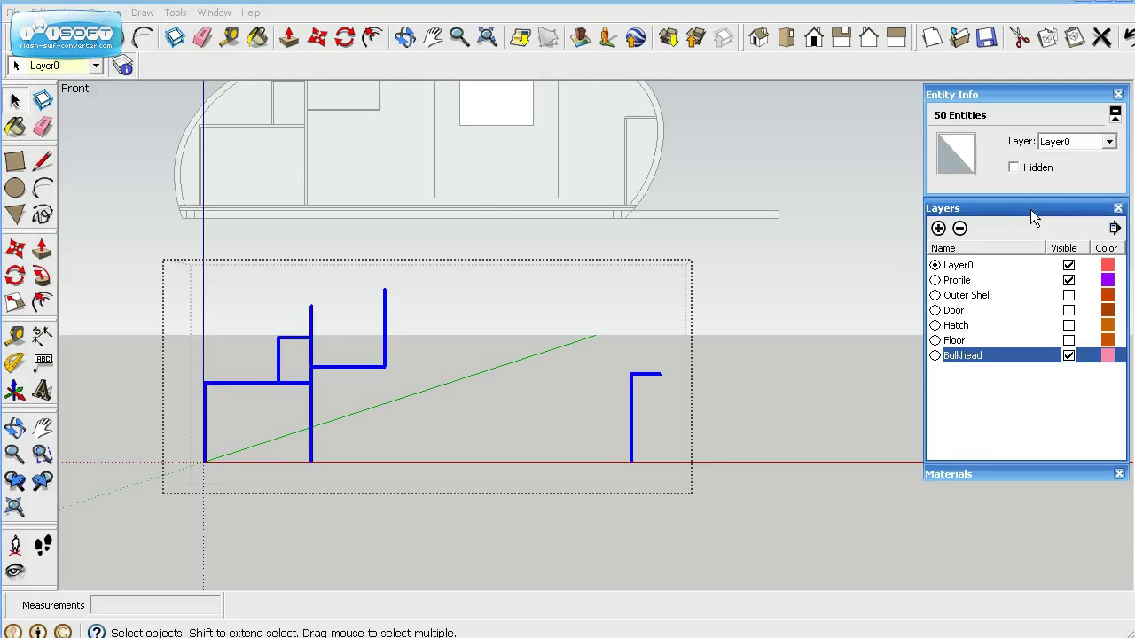
{"action": "left_click", "coordinate": [1030, 209]}
{"action": "left_click", "coordinate": [1009, 222]}
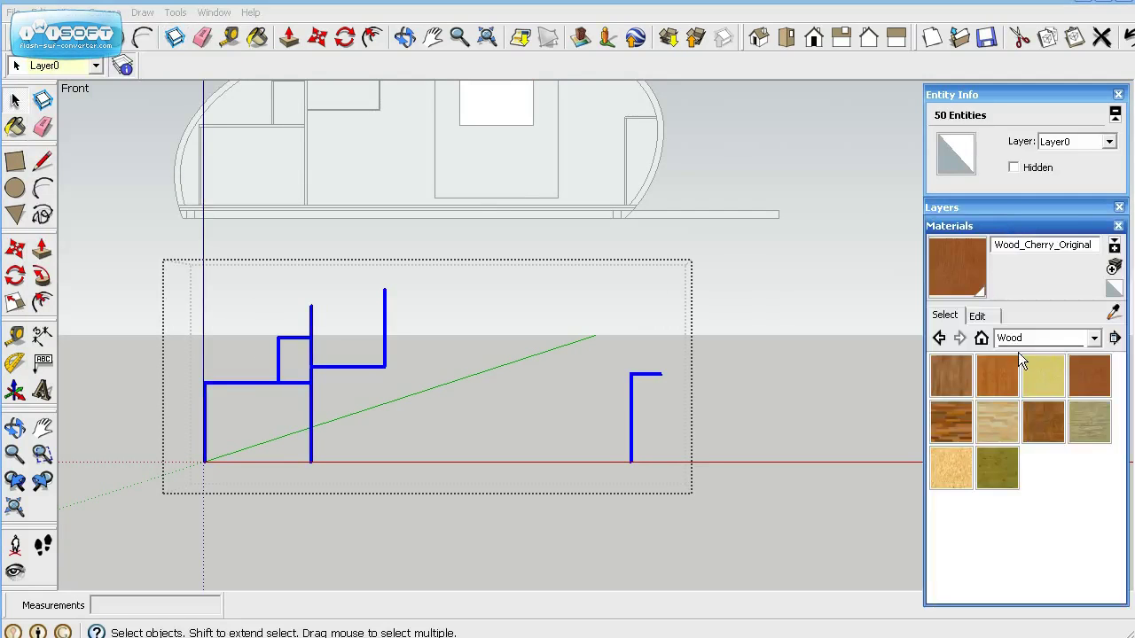
{"action": "left_click", "coordinate": [1001, 378]}
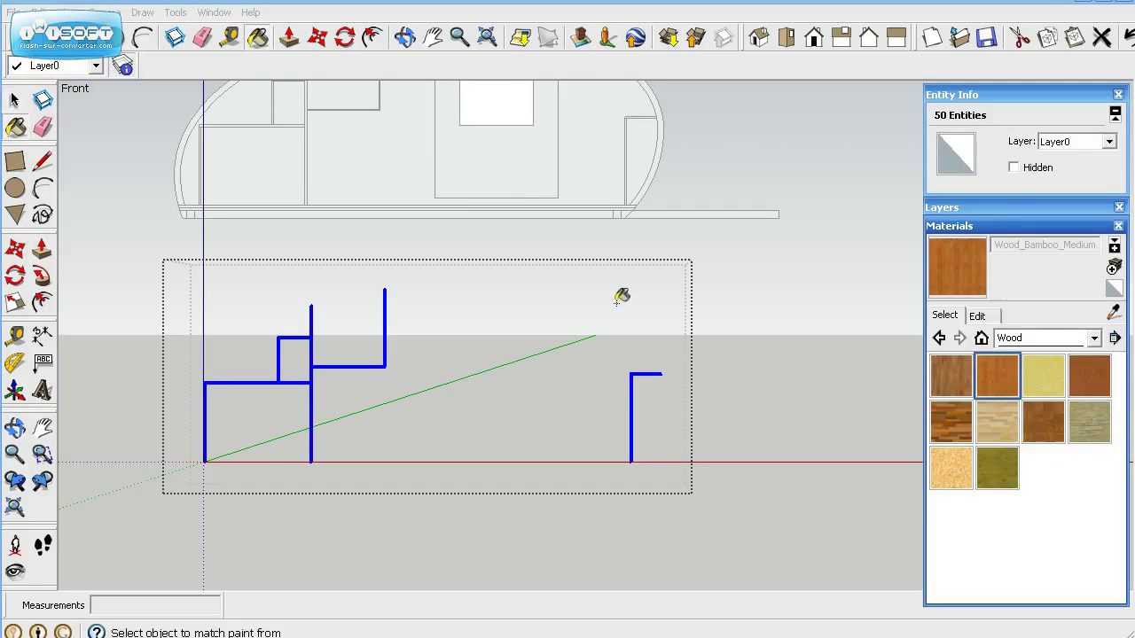
Step: Paint the selected outline edges with the bamboo wood and orbit to check it
{"action": "mouse_move", "coordinate": [658, 337]}
{"action": "middle_mouse_down"}
{"action": "mouse_move", "coordinate": [503, 393]}
{"action": "mouse_move", "coordinate": [650, 401]}
{"action": "middle_mouse_up"}
{"action": "scroll", "coordinate": [600, 374], "scroll_direction": "up", "scroll_amount": 5}
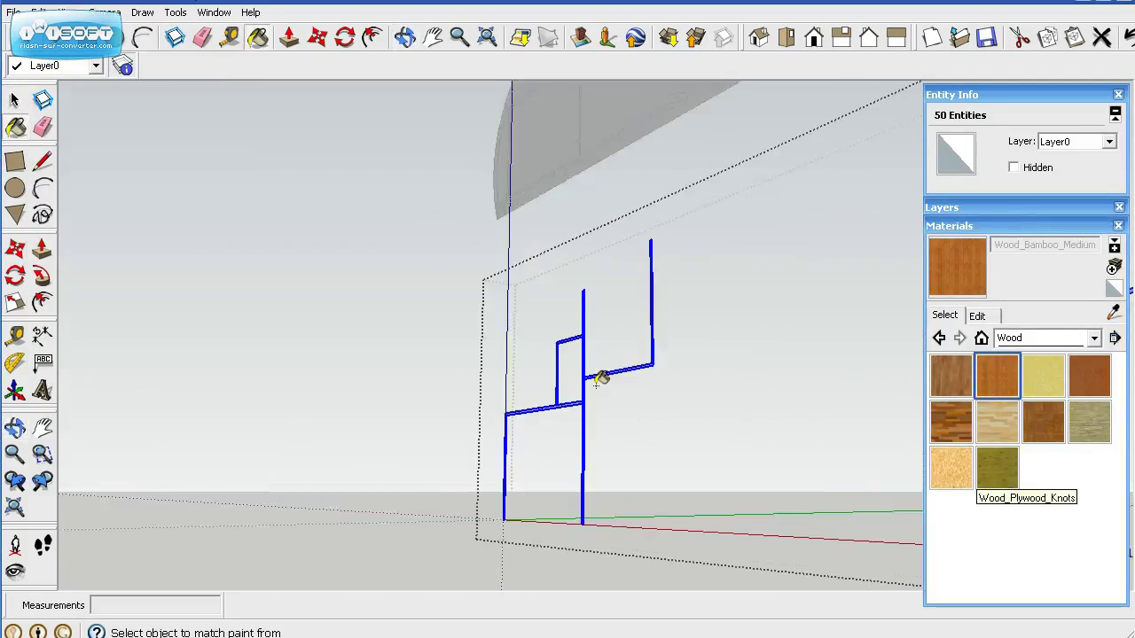
{"action": "left_click", "coordinate": [578, 386]}
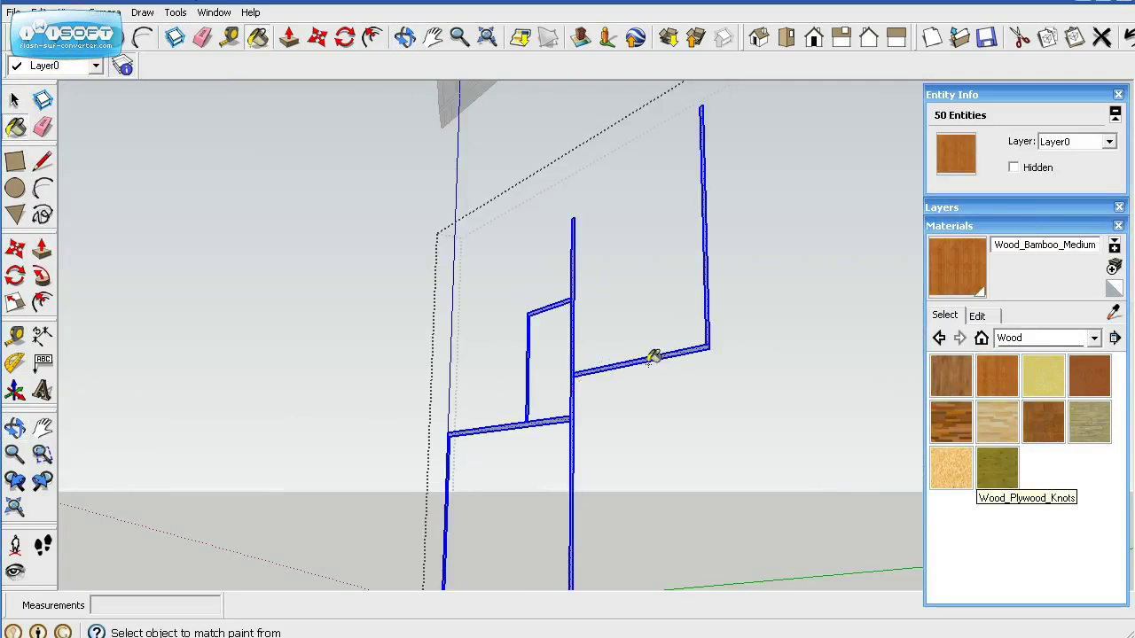
{"action": "scroll", "coordinate": [660, 353], "scroll_direction": "up", "scroll_amount": 2}
{"action": "left_click", "coordinate": [671, 348]}
{"action": "scroll", "coordinate": [800, 372], "scroll_direction": "down", "scroll_amount": 4}
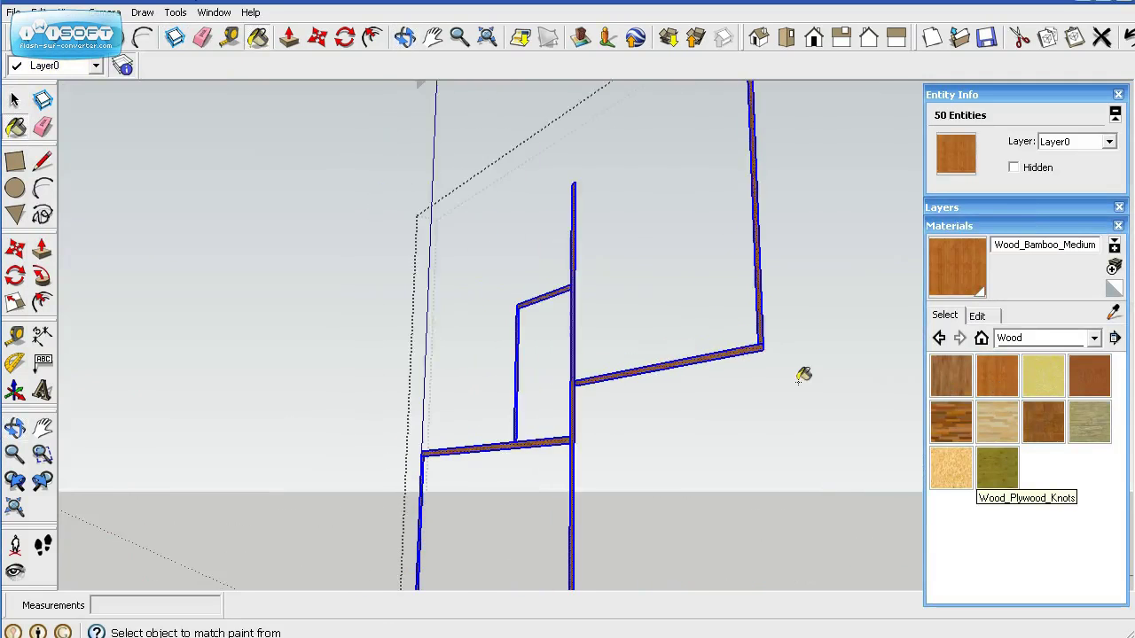
{"action": "mouse_move", "coordinate": [800, 375]}
{"action": "middle_mouse_down"}
{"action": "mouse_move", "coordinate": [816, 380]}
{"action": "mouse_move", "coordinate": [512, 442]}
{"action": "mouse_move", "coordinate": [226, 410]}
{"action": "middle_mouse_up"}
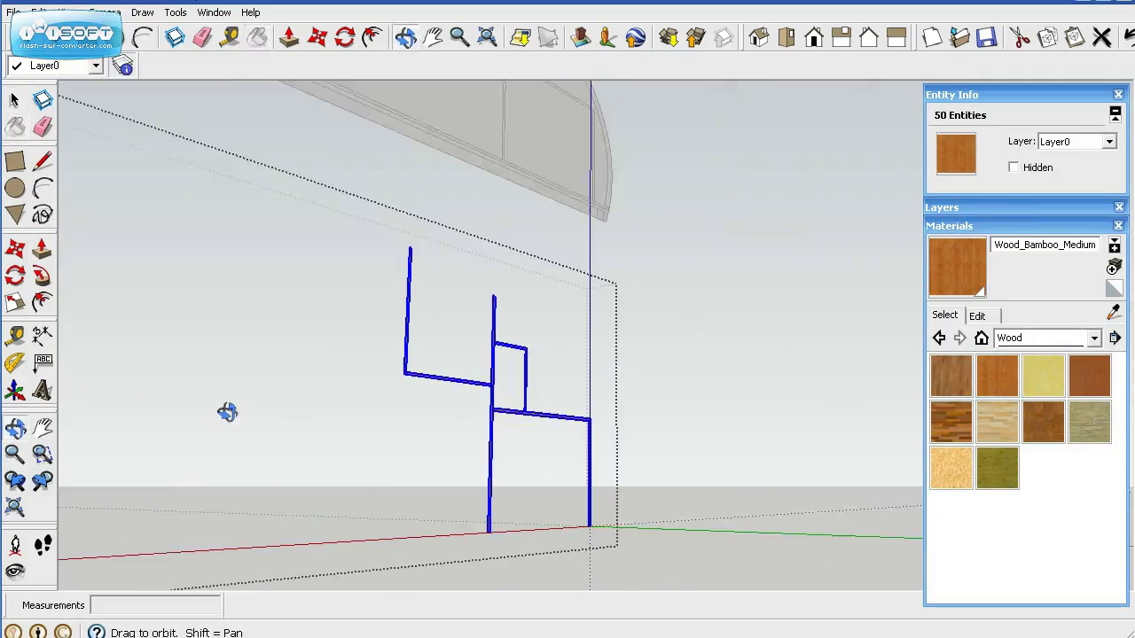
{"action": "scroll", "coordinate": [481, 334], "scroll_direction": "down", "scroll_amount": 3}
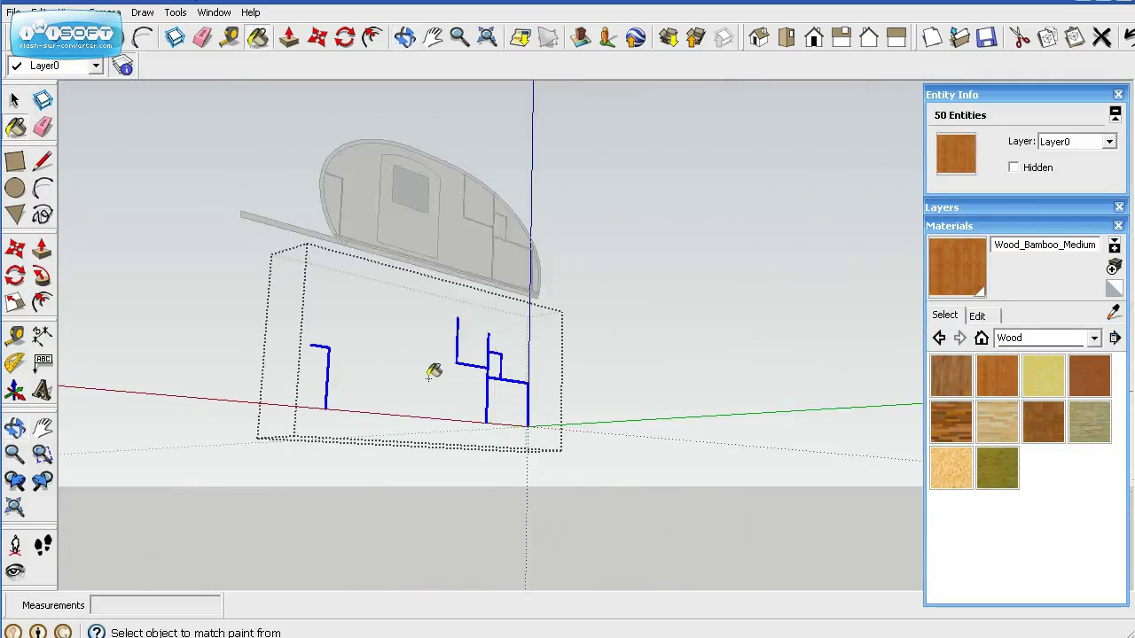
Step: Push/pull the right lower wall 58.5 inches and the floor shelf 58 inches deep
{"action": "mouse_move", "coordinate": [404, 405]}
{"action": "middle_mouse_down"}
{"action": "mouse_move", "coordinate": [248, 539]}
{"action": "mouse_move", "coordinate": [278, 487]}
{"action": "mouse_move", "coordinate": [490, 414]}
{"action": "middle_mouse_up"}
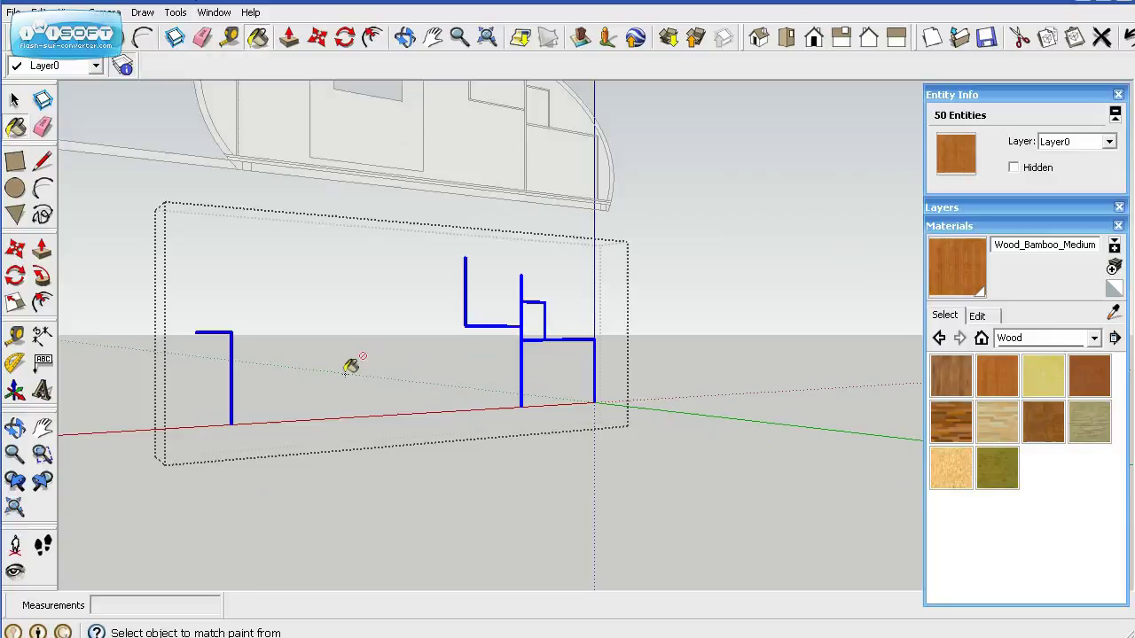
{"action": "left_click", "coordinate": [41, 250]}
{"action": "scroll", "coordinate": [564, 365], "scroll_direction": "up", "scroll_amount": 1}
{"action": "scroll", "coordinate": [564, 365], "scroll_direction": "up", "scroll_amount": 5}
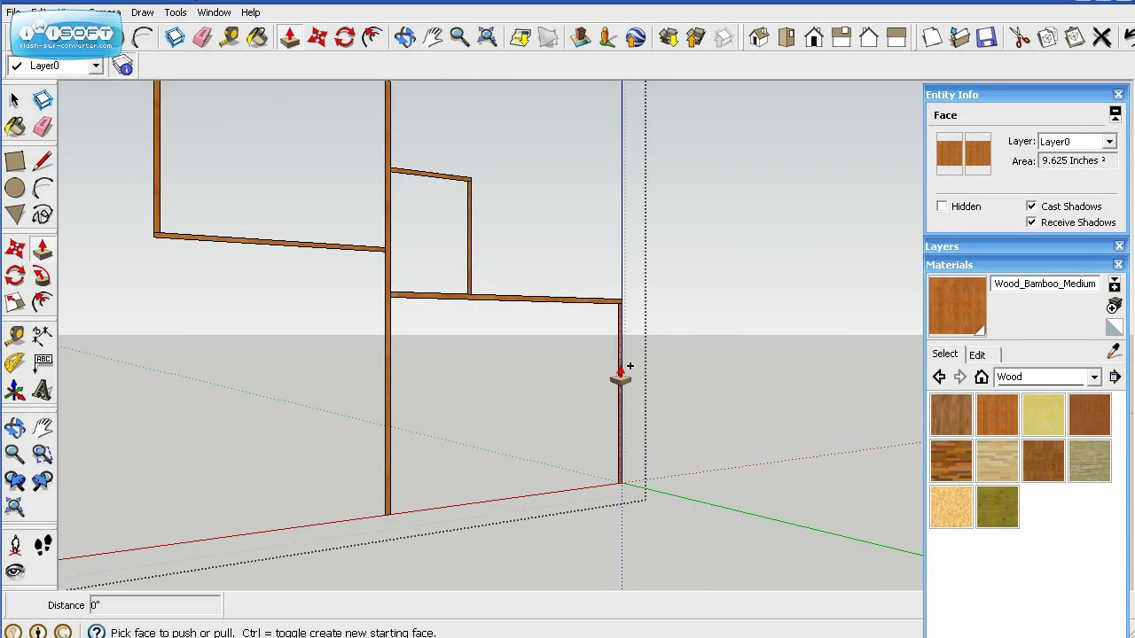
{"action": "left_click_drag", "start_coordinate": [630, 365], "coordinate": [704, 416]}
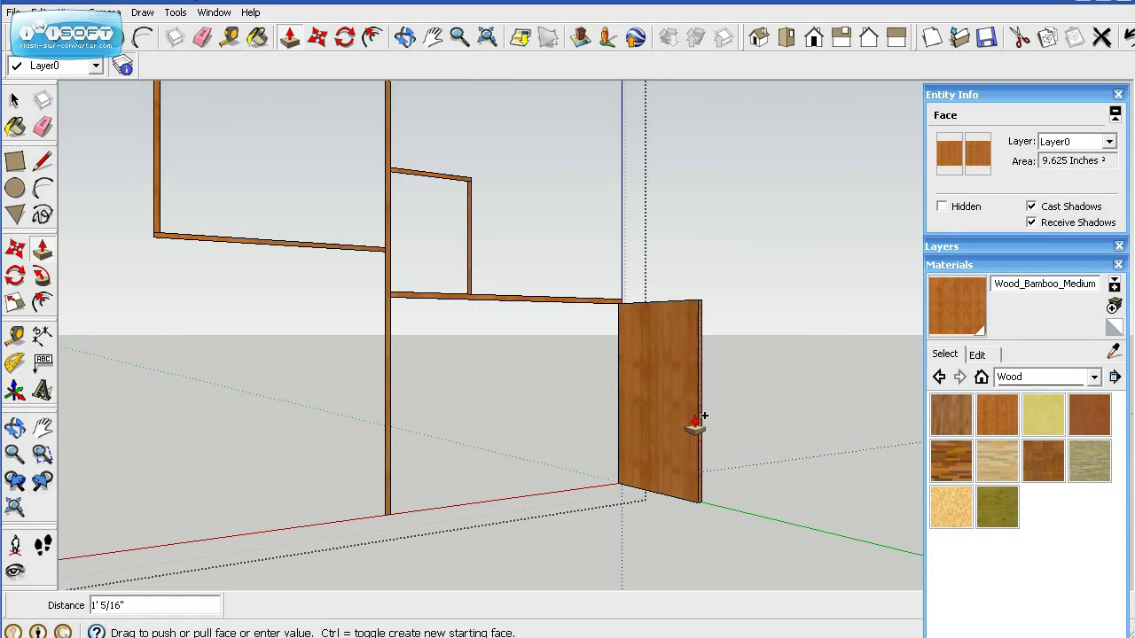
{"action": "type", "text": "58.5"}
{"action": "key", "text": "Return"}
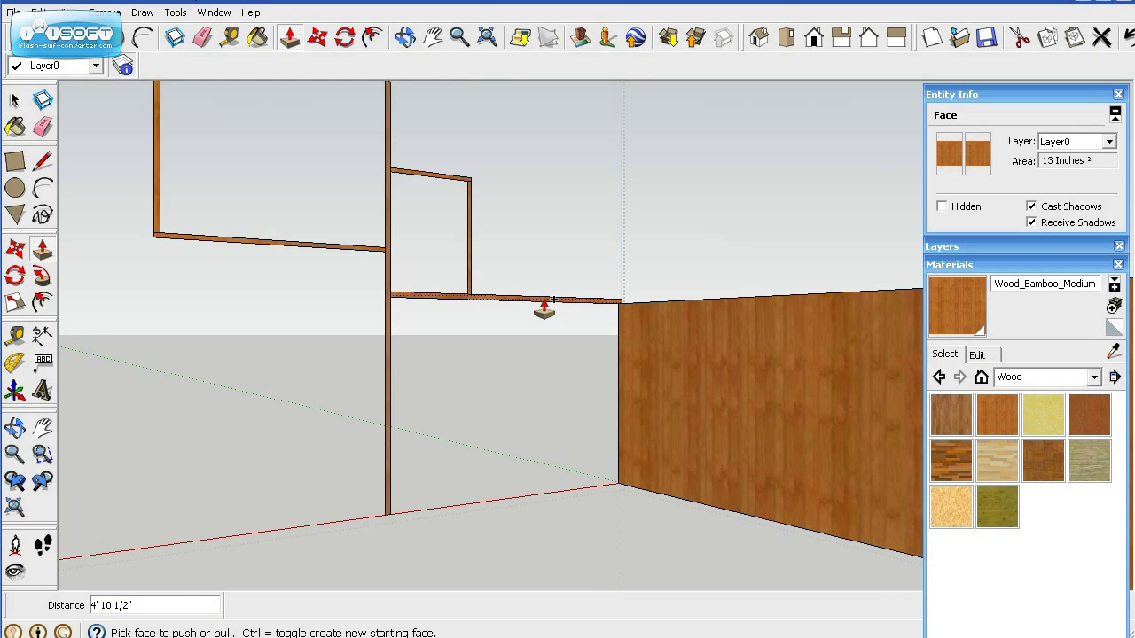
{"action": "left_click_drag", "start_coordinate": [554, 299], "coordinate": [687, 359]}
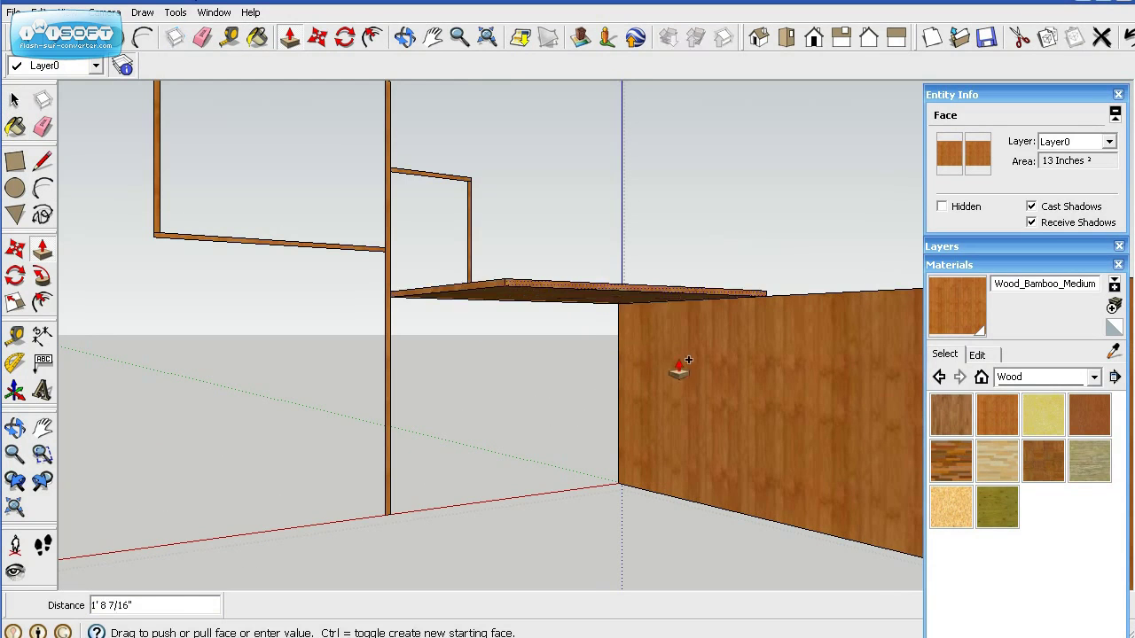
{"action": "type", "text": "58.5"}
{"action": "key", "text": "Return"}
Step: Extrude the upright panel and the upper shelf each 58.5 inches deep
{"action": "scroll", "coordinate": [688, 360], "scroll_direction": "down", "scroll_amount": 4}
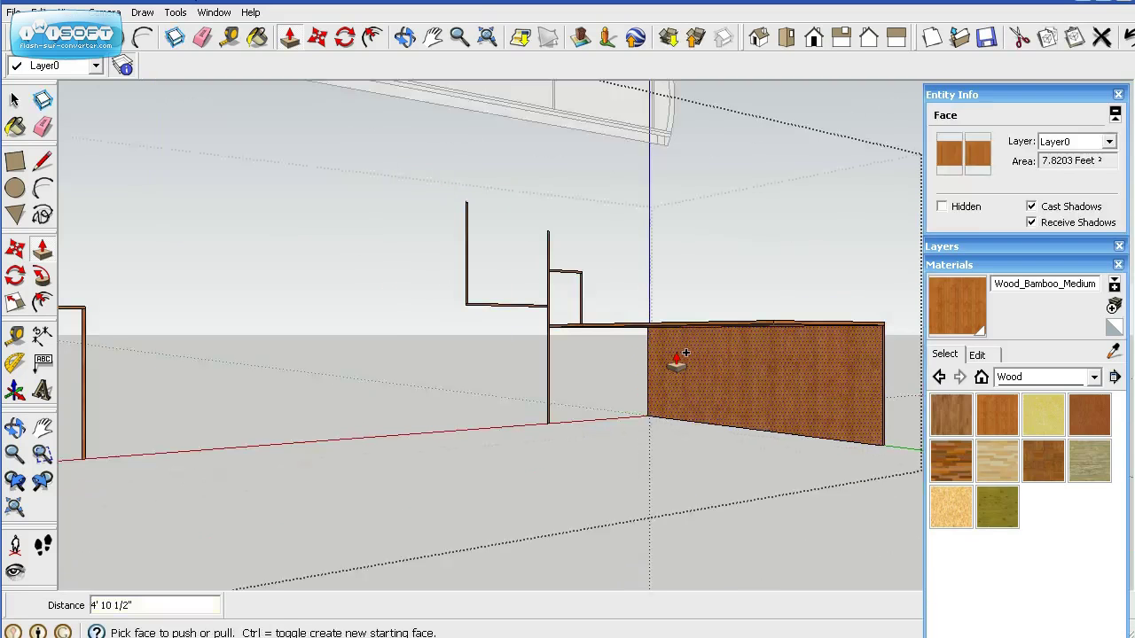
{"action": "scroll", "coordinate": [587, 306], "scroll_direction": "up", "scroll_amount": 5}
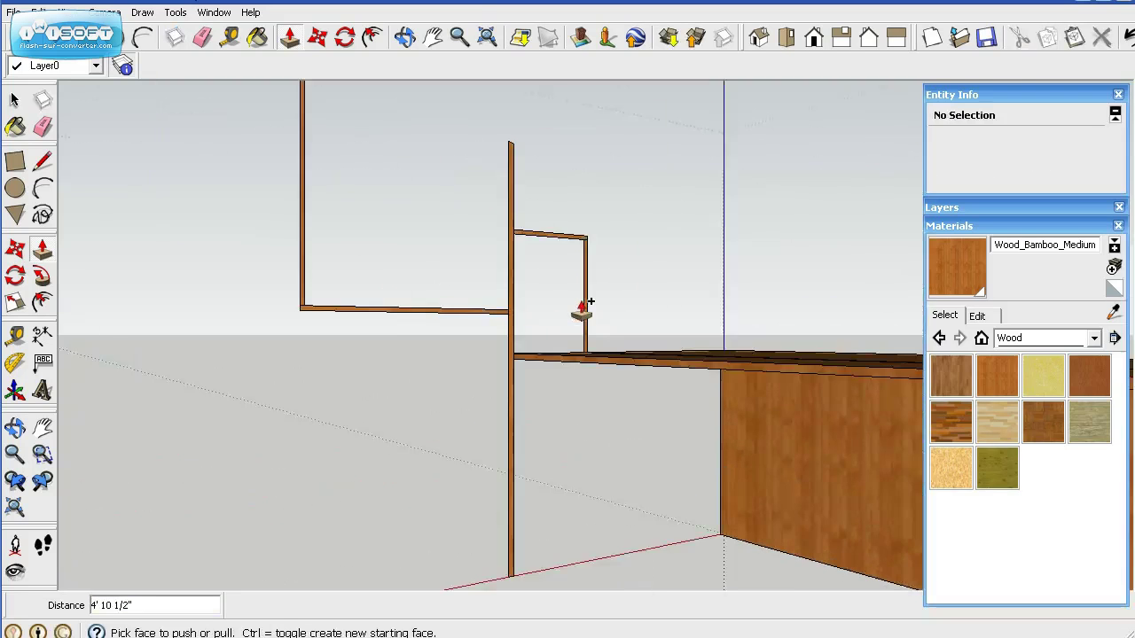
{"action": "scroll", "coordinate": [587, 305], "scroll_direction": "up", "scroll_amount": 3}
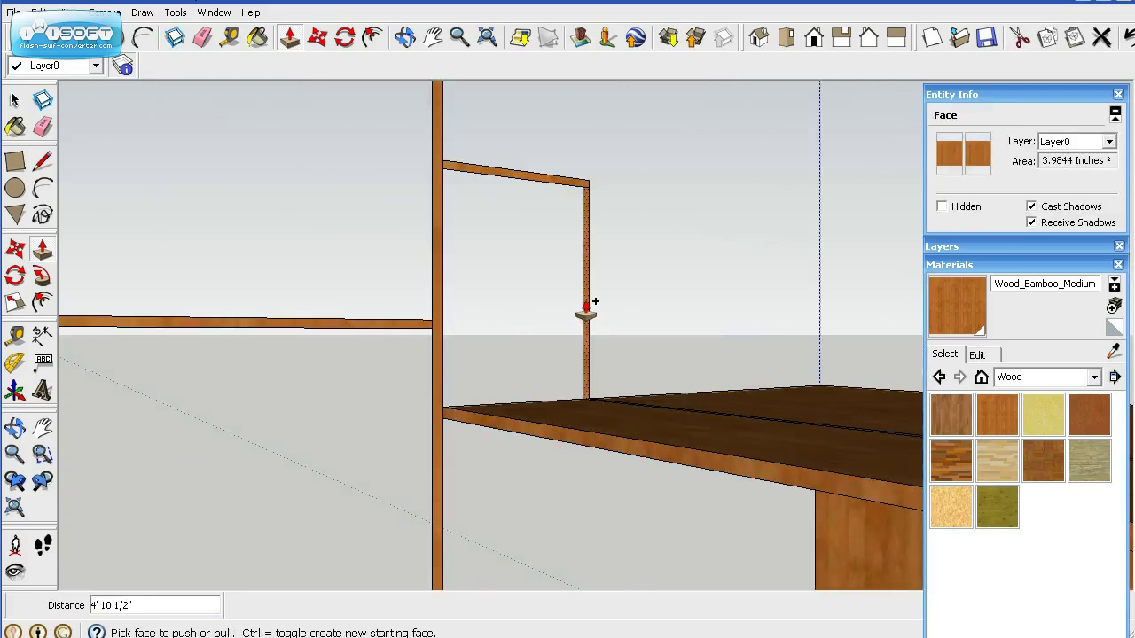
{"action": "left_click", "coordinate": [586, 308]}
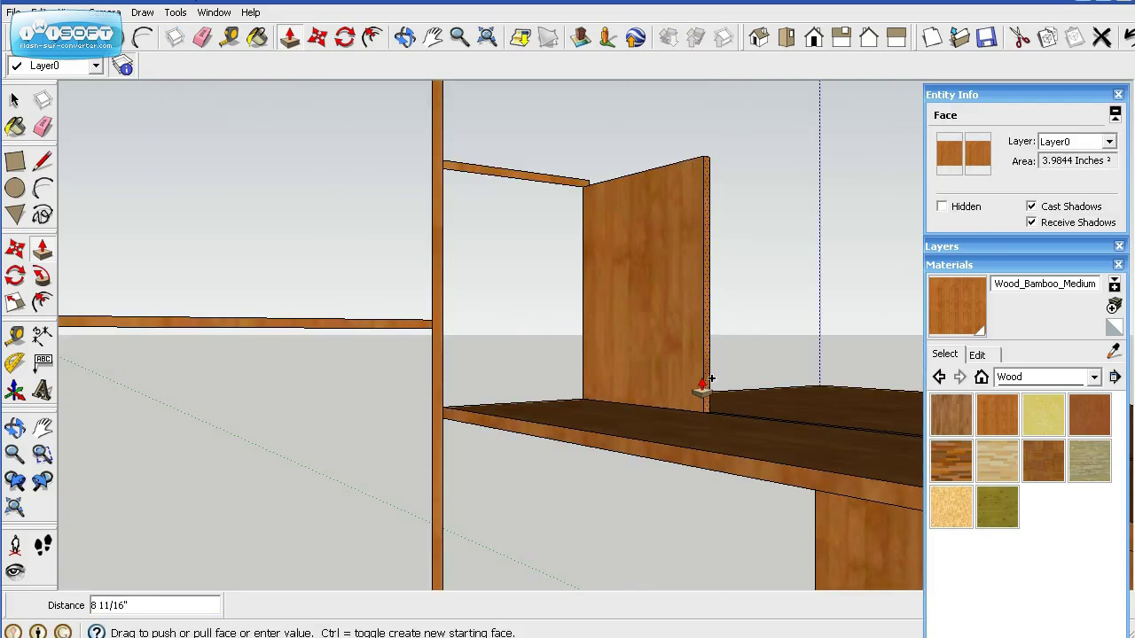
{"action": "type", "text": "58.5"}
{"action": "key", "text": "Return"}
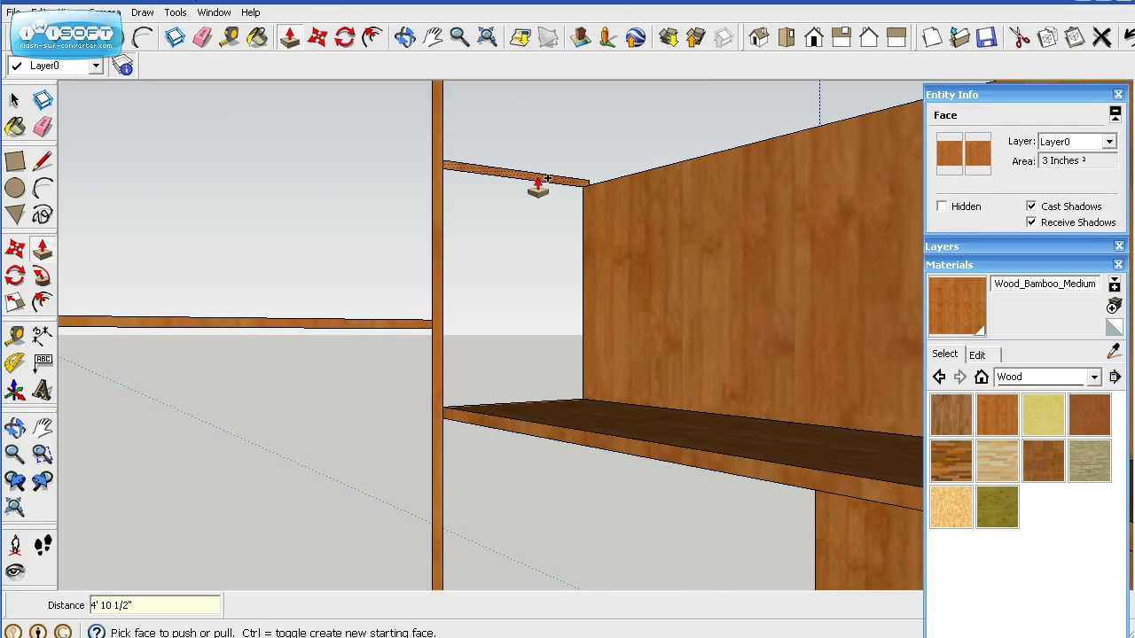
{"action": "left_click", "coordinate": [538, 184]}
{"action": "type", "text": "5"}
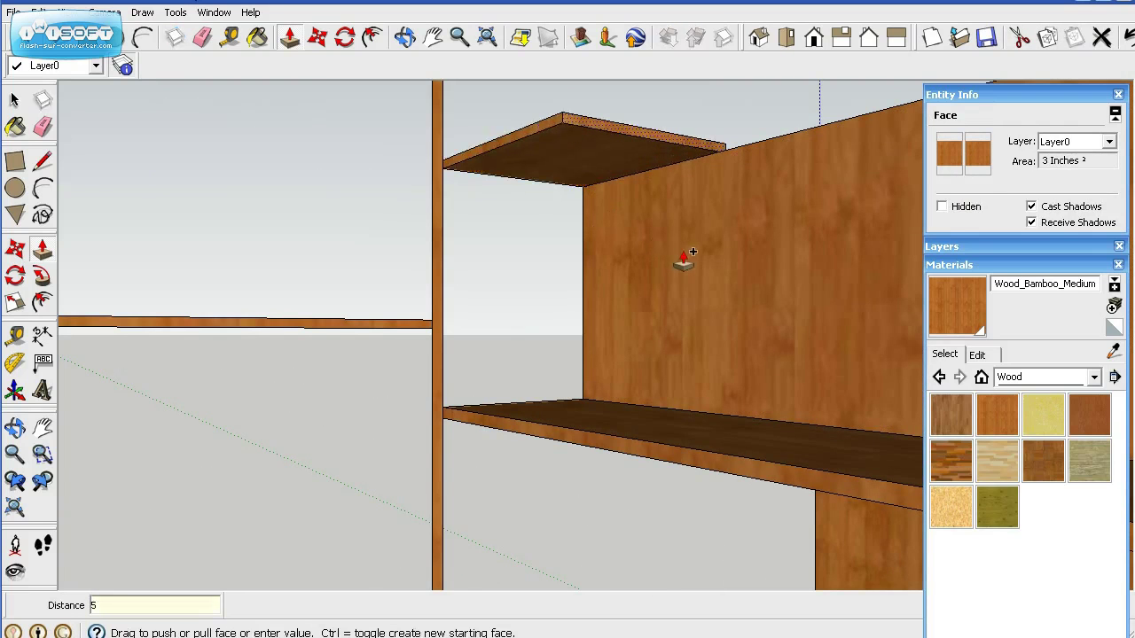
{"action": "type", "text": "8.5"}
{"action": "key", "text": "Return"}
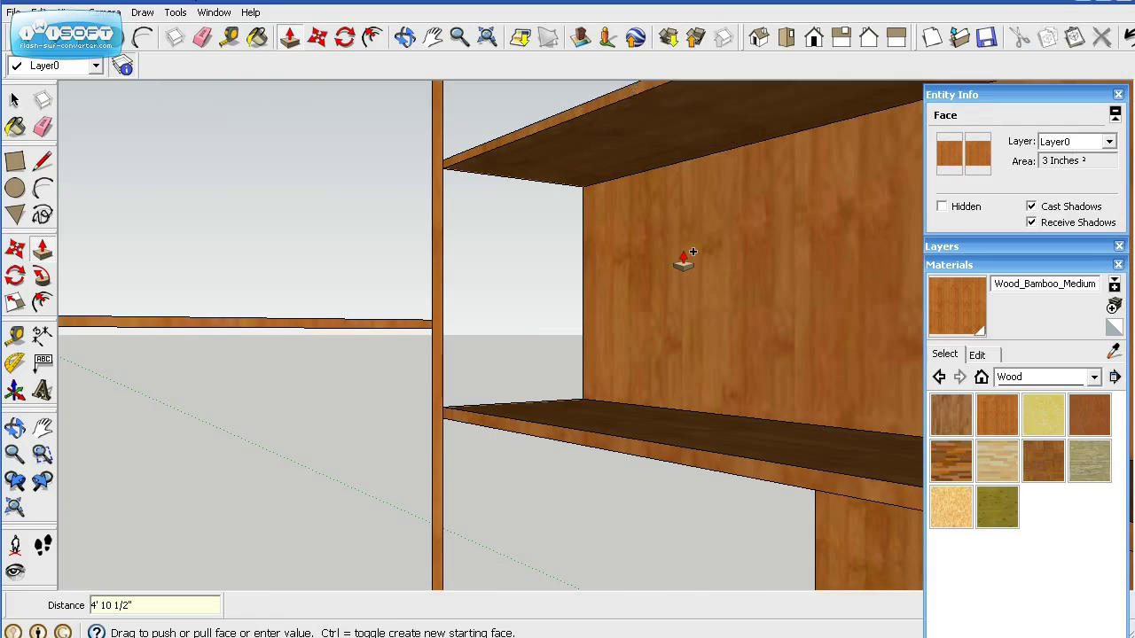
{"action": "scroll", "coordinate": [679, 253], "scroll_direction": "down", "scroll_amount": 6}
Step: Push/pull the post's side face 58.5 inches into a wide panel
{"action": "scroll", "coordinate": [857, 311], "scroll_direction": "down", "scroll_amount": 10}
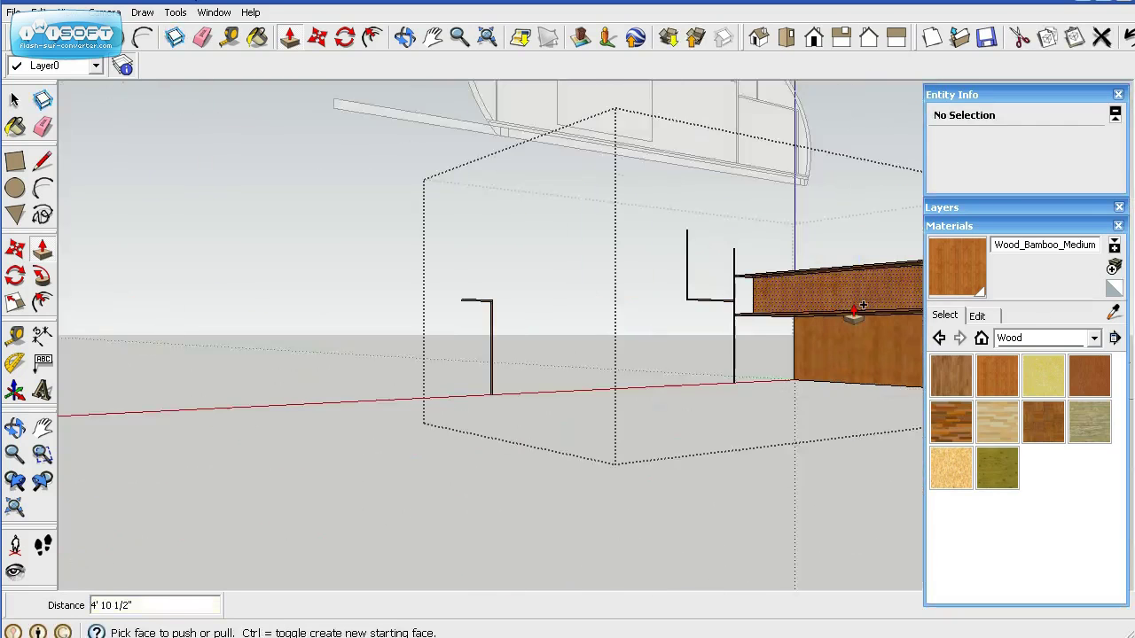
{"action": "scroll", "coordinate": [825, 343], "scroll_direction": "up", "scroll_amount": 8}
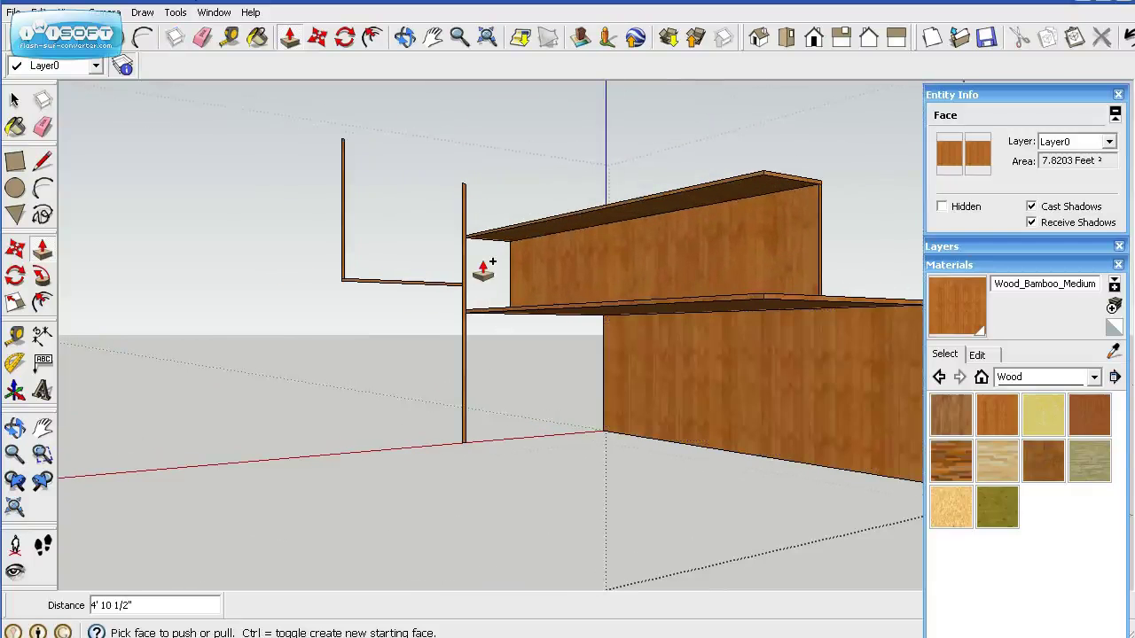
{"action": "scroll", "coordinate": [462, 307], "scroll_direction": "up", "scroll_amount": 3}
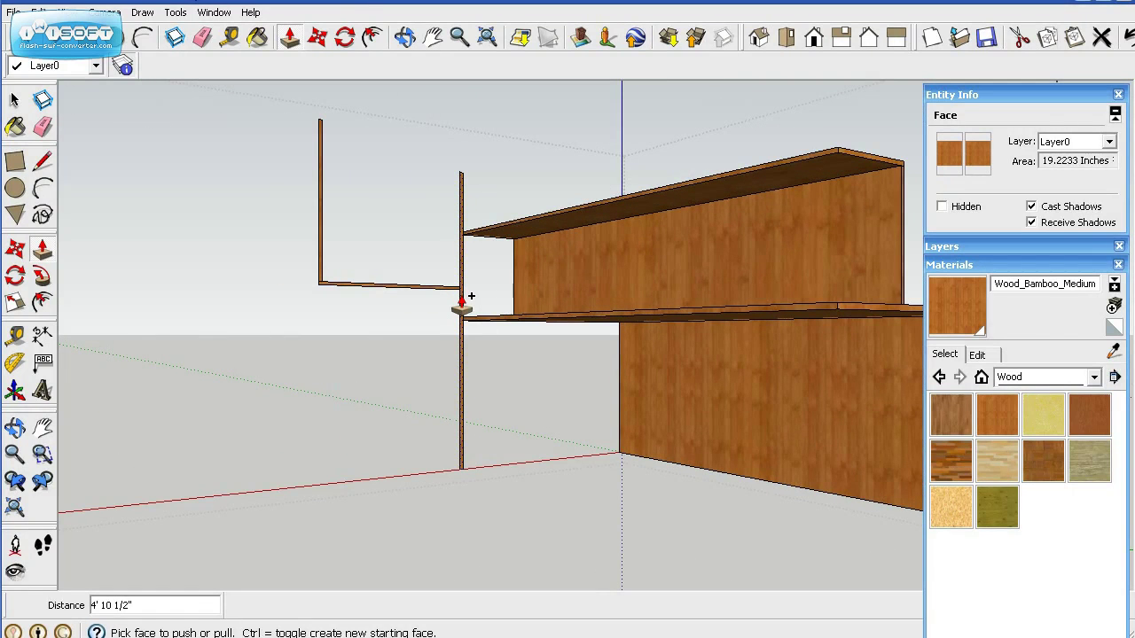
{"action": "left_click_drag", "start_coordinate": [461, 305], "coordinate": [597, 364]}
{"action": "key", "text": "Return"}
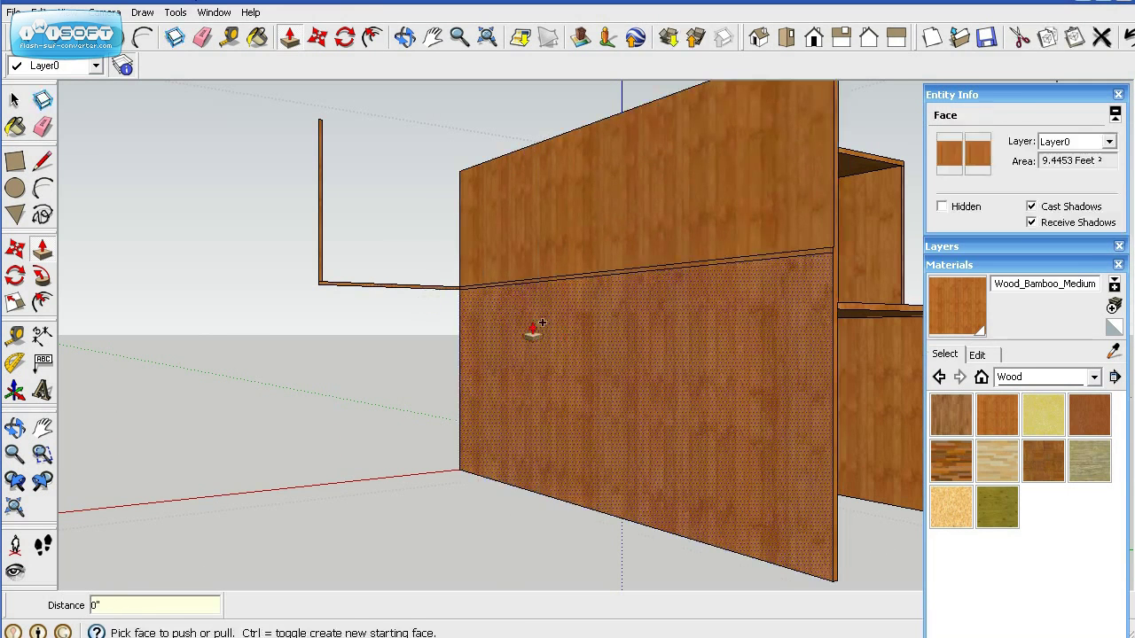
Step: Extrude the thin rail face and the rail-corner vertical face 58.5 inches into shelving
{"action": "scroll", "coordinate": [388, 286], "scroll_direction": "up", "scroll_amount": 2}
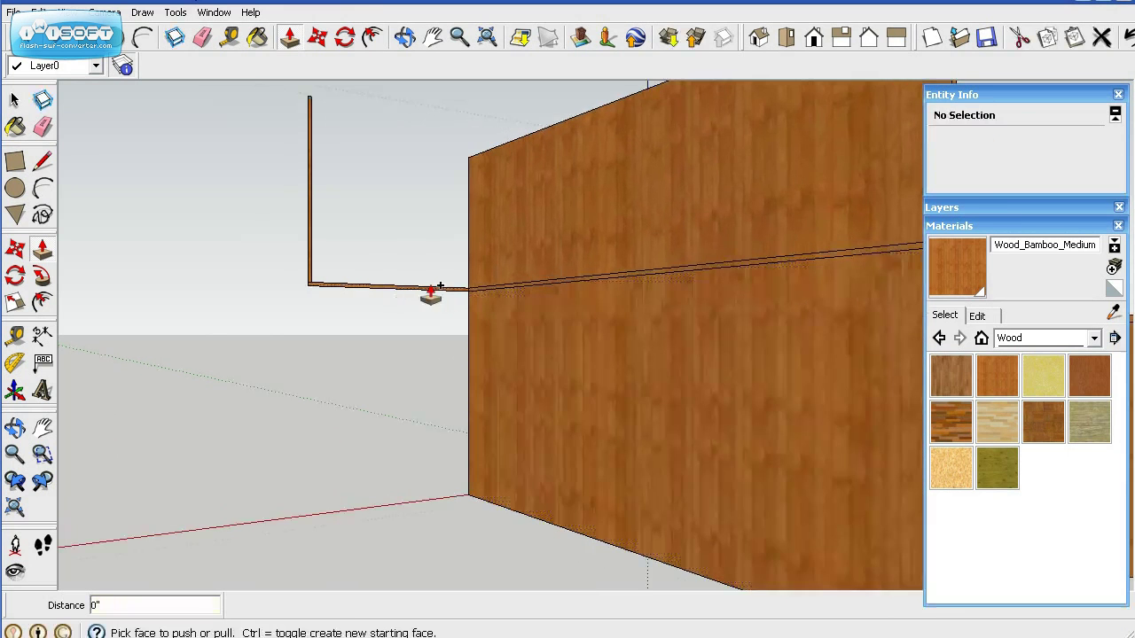
{"action": "scroll", "coordinate": [390, 289], "scroll_direction": "up", "scroll_amount": 2}
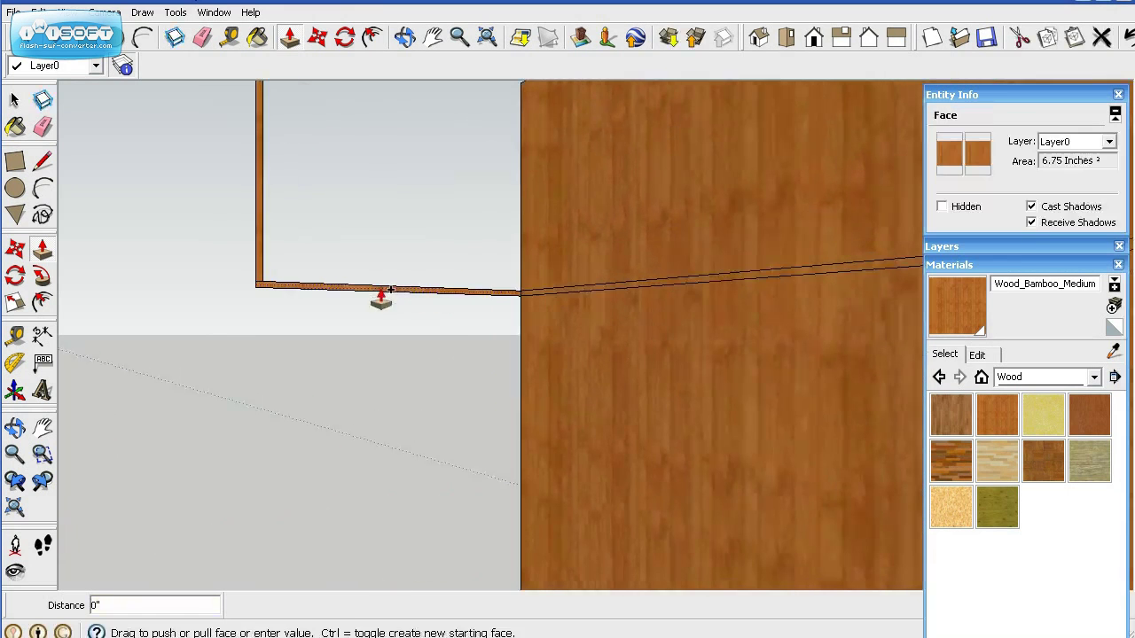
{"action": "left_click_drag", "start_coordinate": [390, 289], "coordinate": [505, 332]}
{"action": "type", "text": "58.5"}
{"action": "key", "text": "Return"}
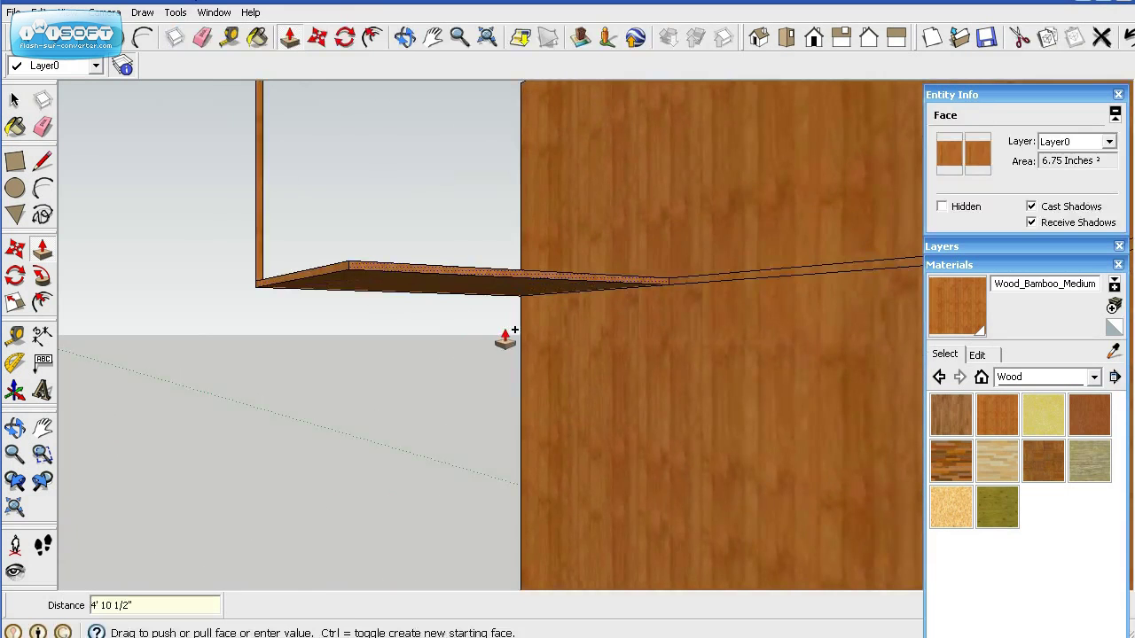
{"action": "left_click", "coordinate": [270, 259]}
{"action": "type", "text": "58.5"}
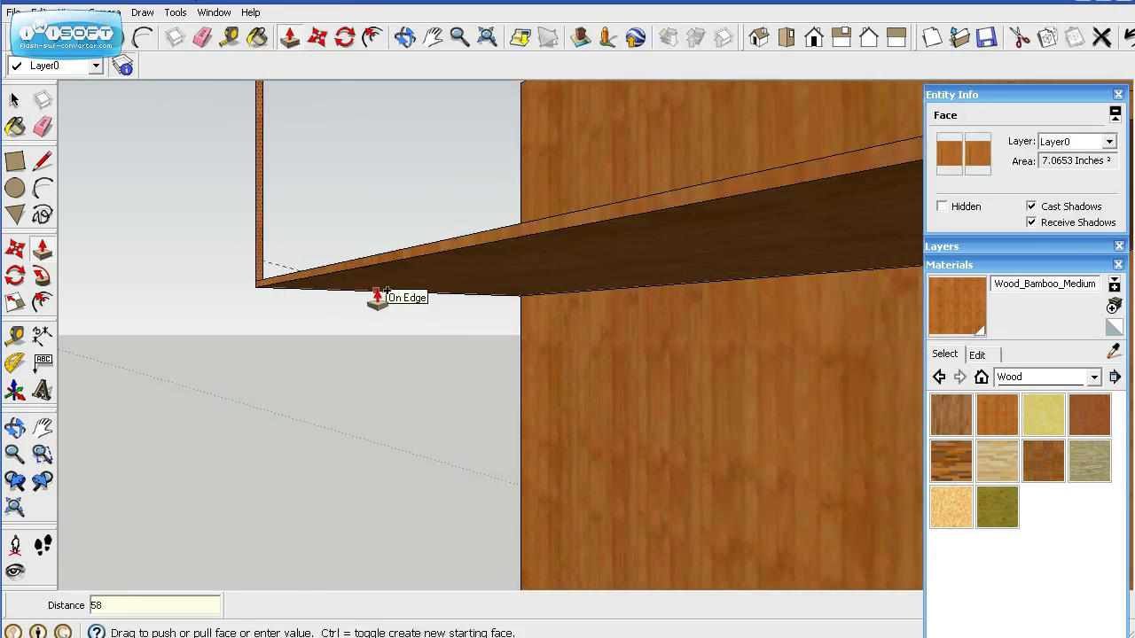
{"action": "key", "text": "Return"}
Step: Extrude the left post 58.5 inches into a board, then repeat for the left top slab
{"action": "scroll", "coordinate": [376, 301], "scroll_direction": "down", "scroll_amount": 10}
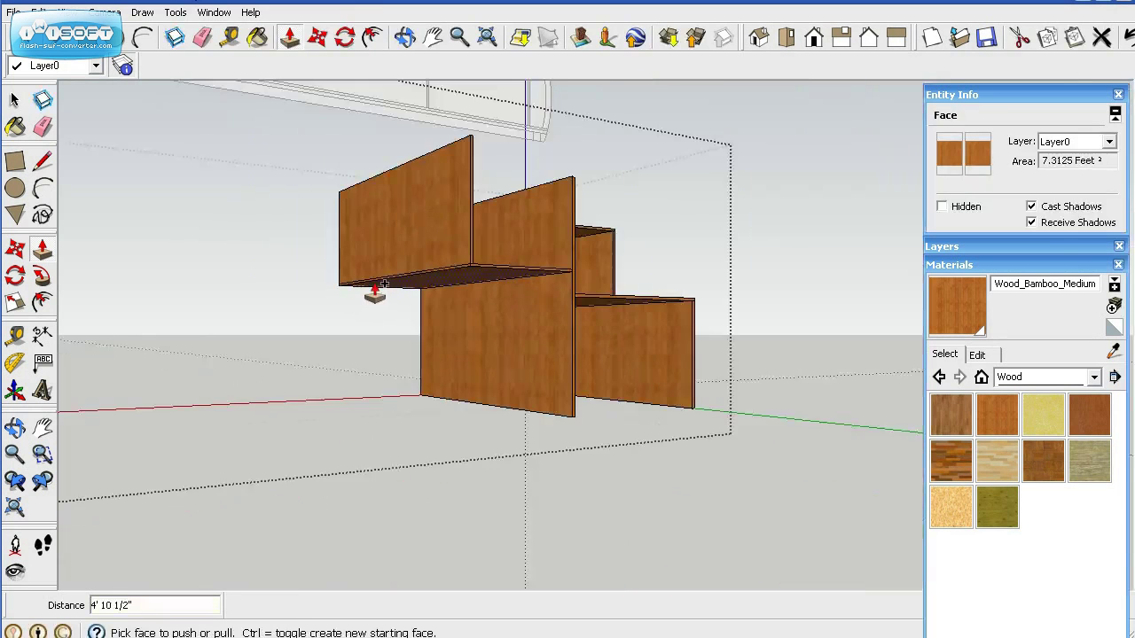
{"action": "scroll", "coordinate": [163, 318], "scroll_direction": "up", "scroll_amount": 10}
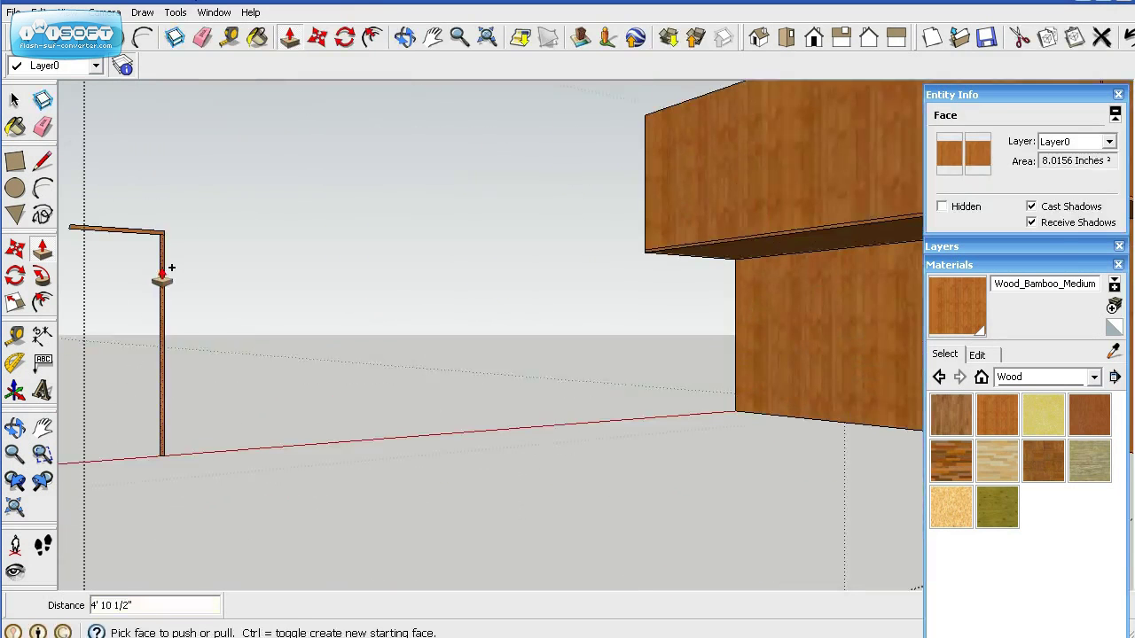
{"action": "left_click", "coordinate": [162, 270]}
{"action": "type", "text": "58"}
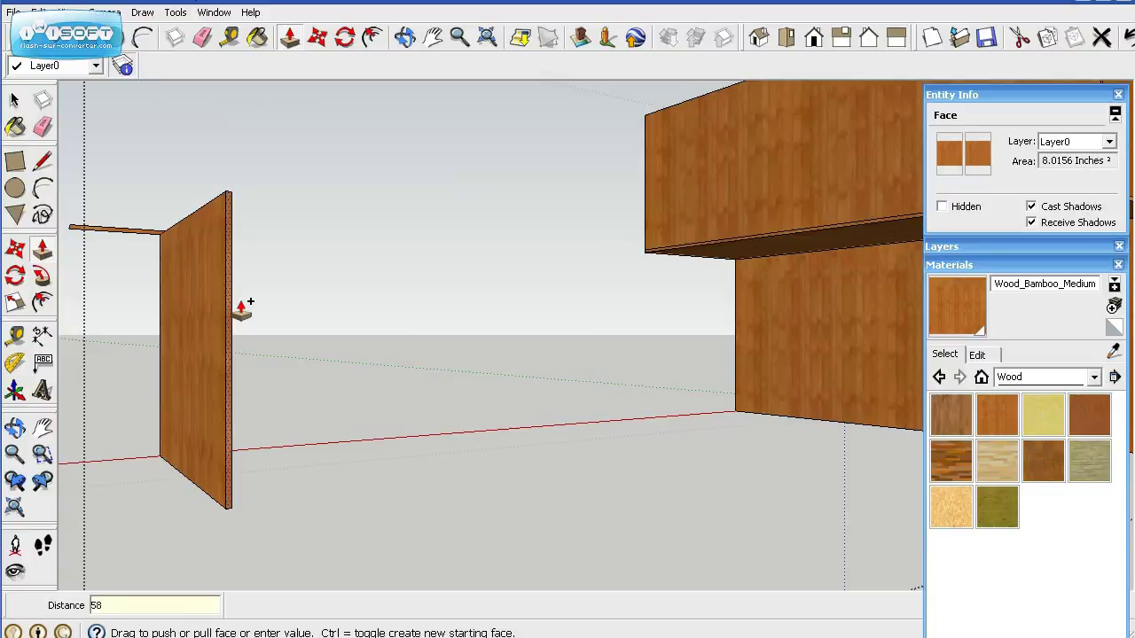
{"action": "type", "text": ".5"}
{"action": "key", "text": "Return"}
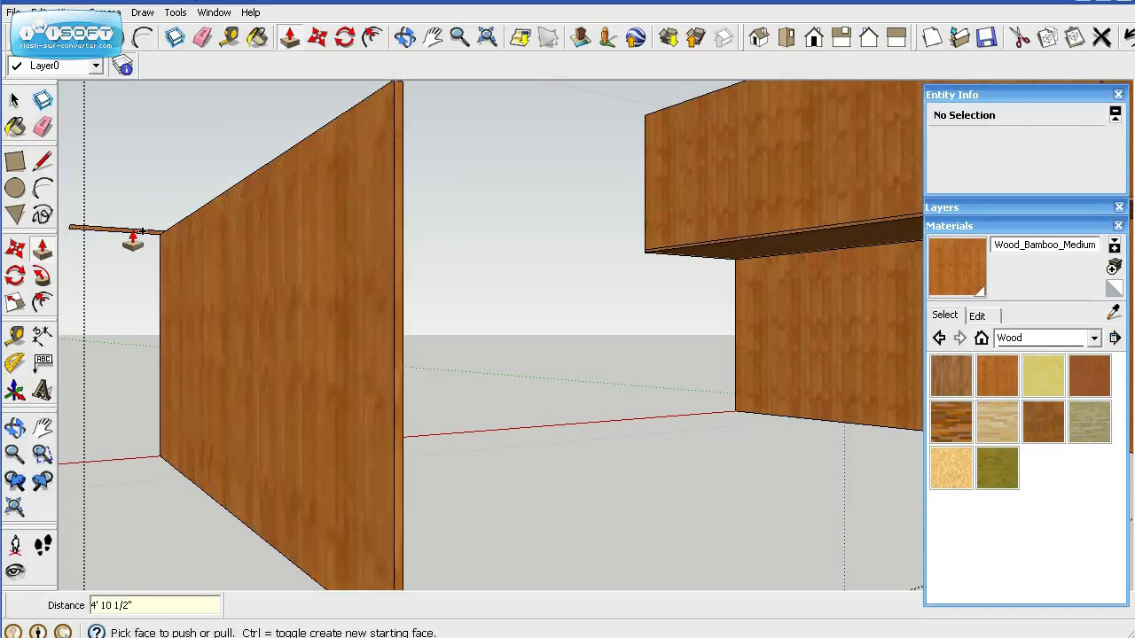
{"action": "left_click", "coordinate": [140, 233]}
{"action": "left_click", "coordinate": [133, 238]}
{"action": "scroll", "coordinate": [159, 257], "scroll_direction": "down", "scroll_amount": 3}
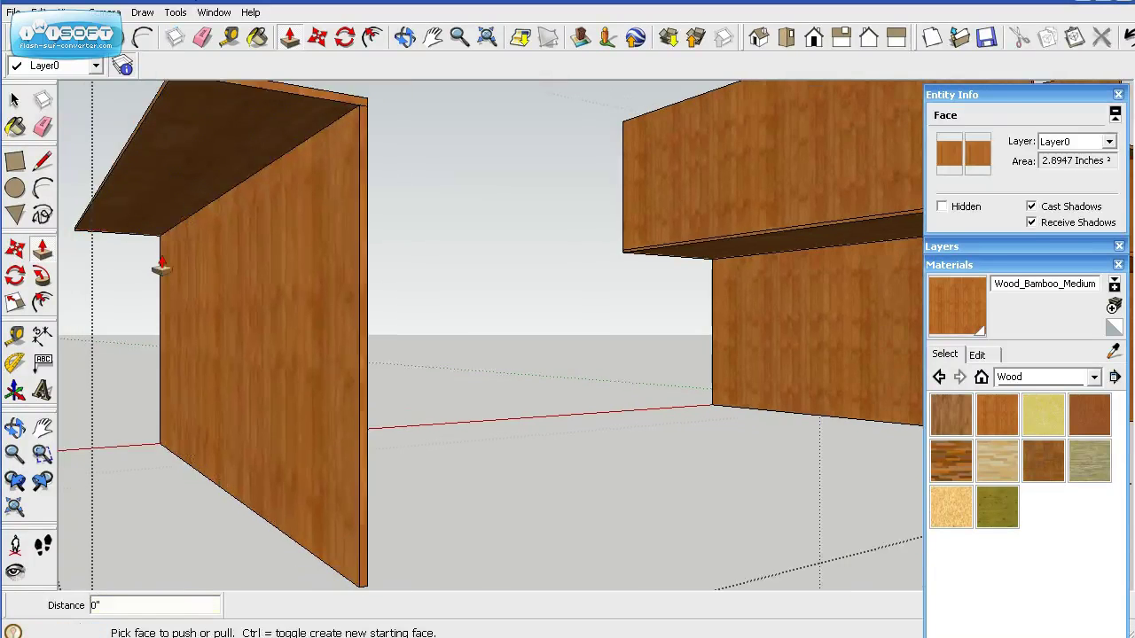
{"action": "scroll", "coordinate": [454, 241], "scroll_direction": "down", "scroll_amount": 5}
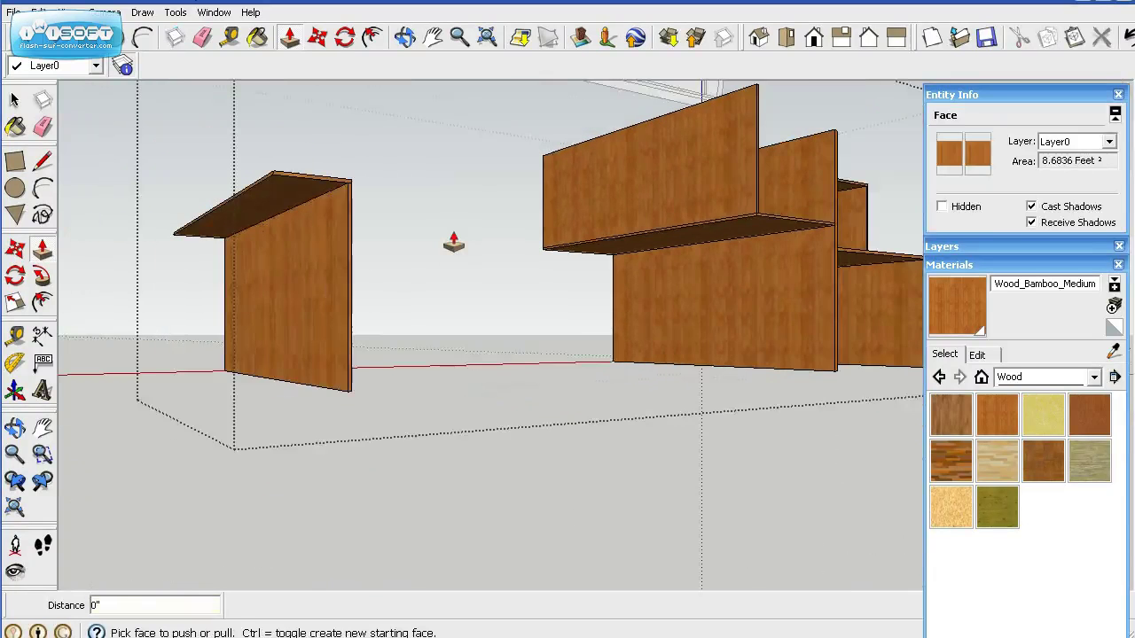
{"action": "scroll", "coordinate": [451, 244], "scroll_direction": "down", "scroll_amount": 2}
{"action": "left_click", "coordinate": [15, 100]}
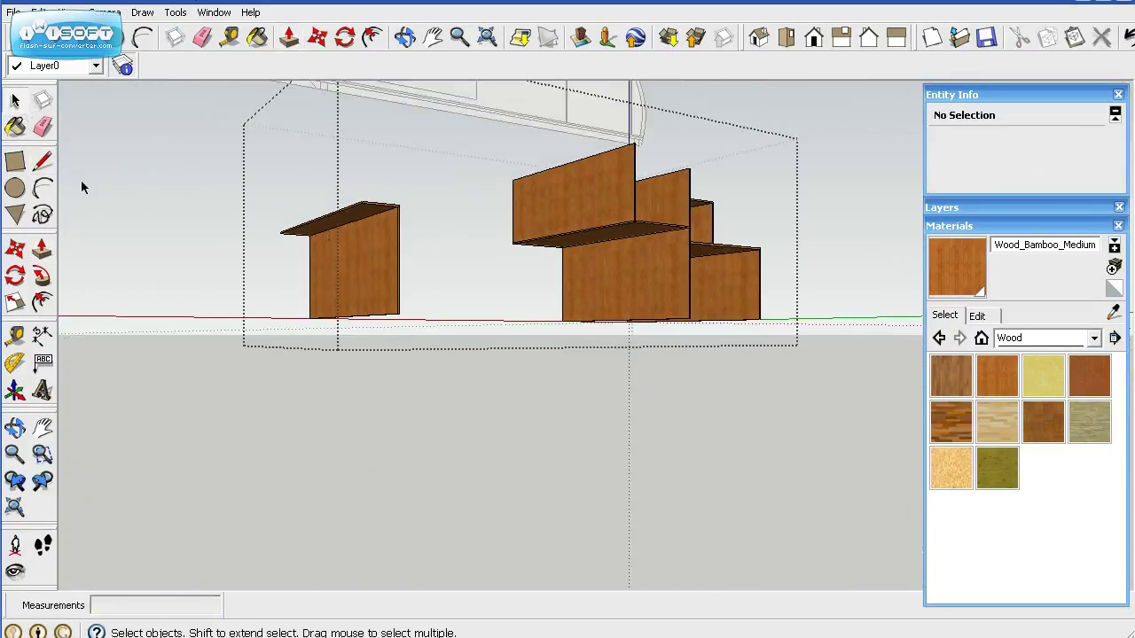
{"action": "middle_click_drag", "start_coordinate": [80, 180], "coordinate": [926, 377]}
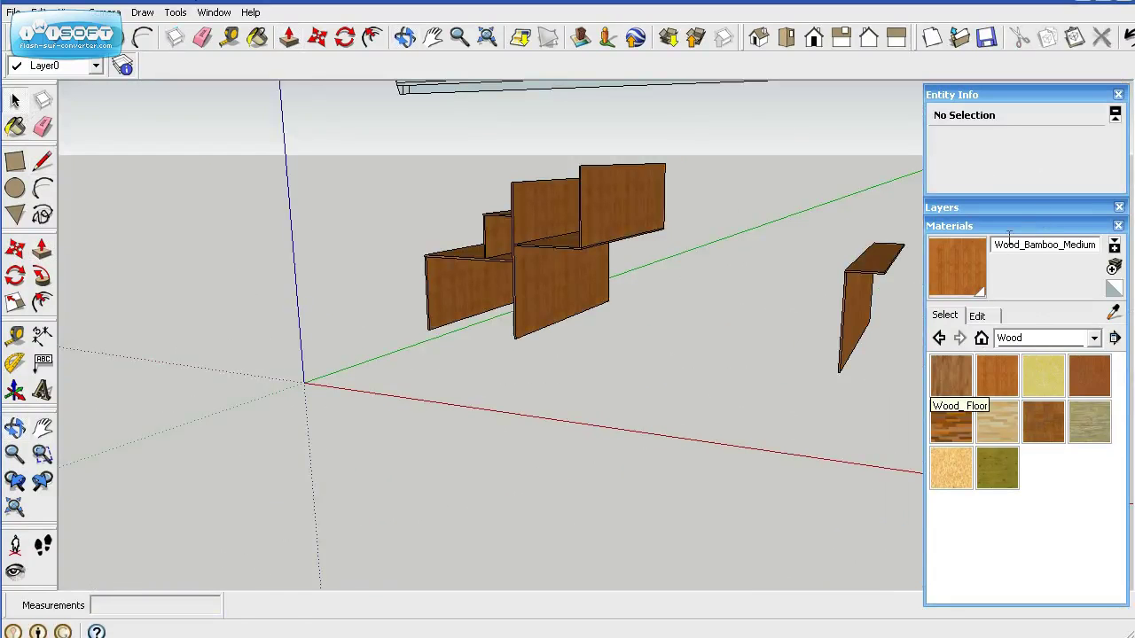